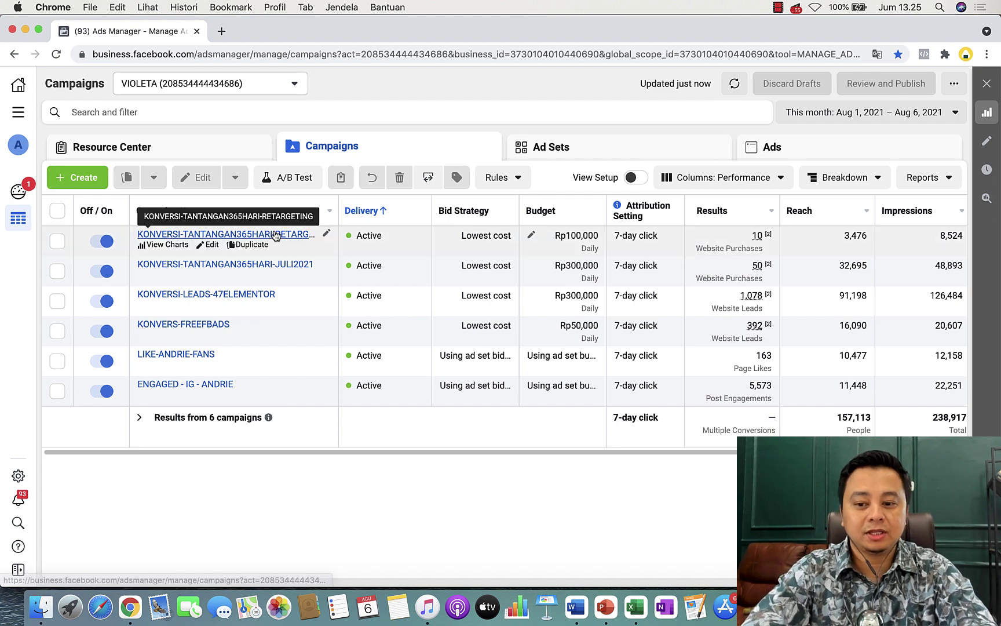
Open the KONVERSI-LEADS-47ELEMENTOR campaign's ad sets and apply the LEADS column preset.
left_click(194, 297)
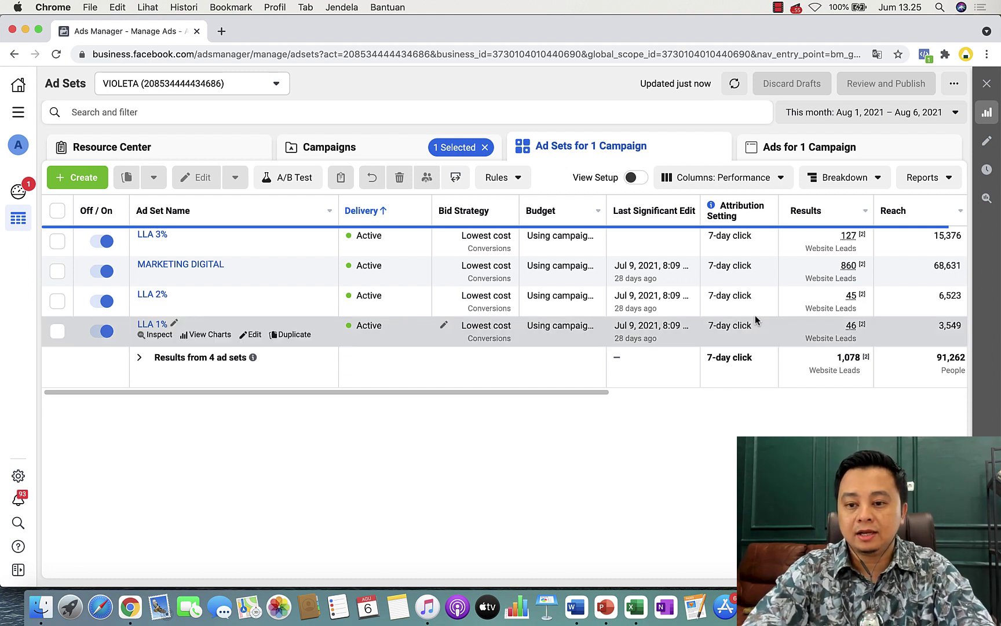
left_click(757, 177)
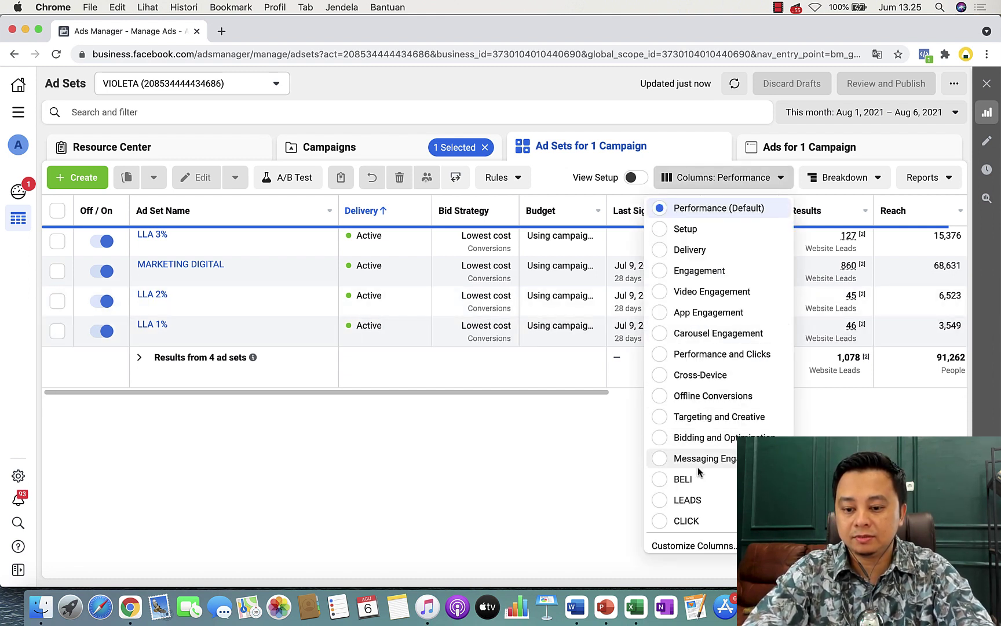
left_click(687, 500)
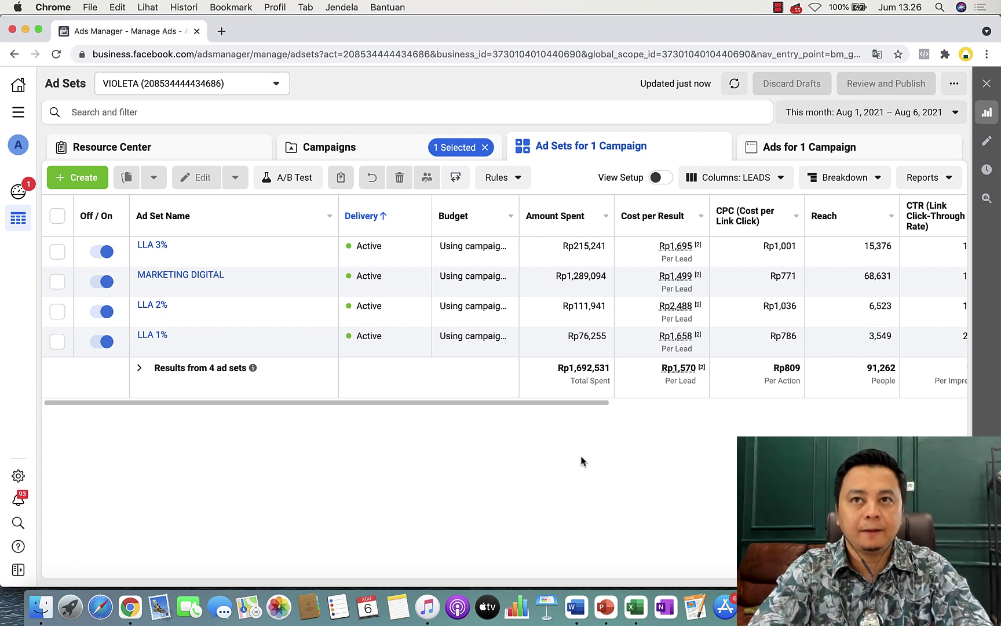
Clear all the old URL notes from the Word document.
left_click(577, 606)
key("super+a")
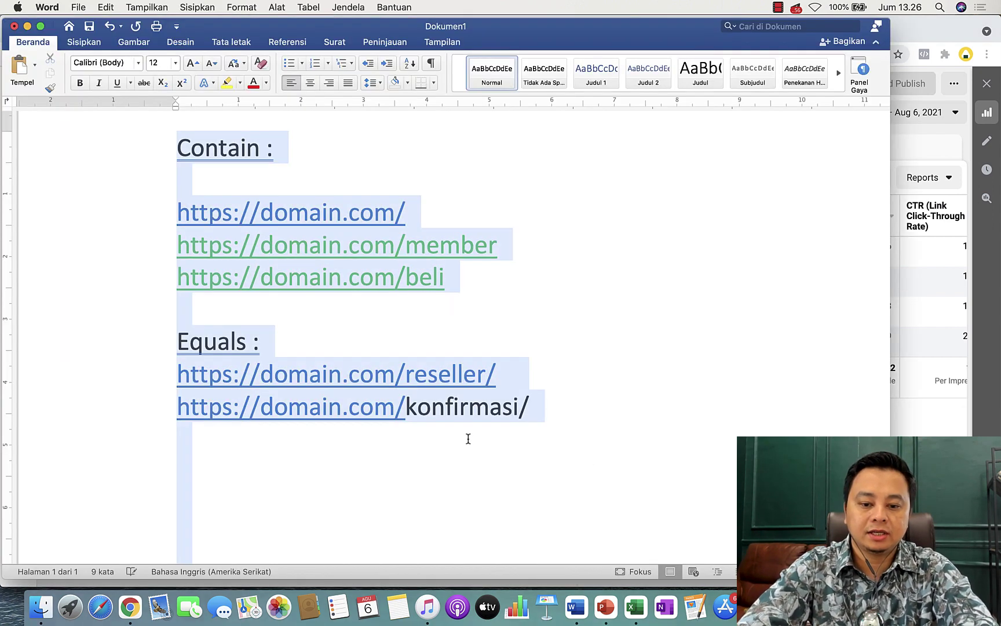
key("BackSpace")
Type 'PIXEL =' and 'EVENT LANDING PAGE = VIEW CONTENT' on separate lines, starting 'DATA' below.
type("PlXEL")
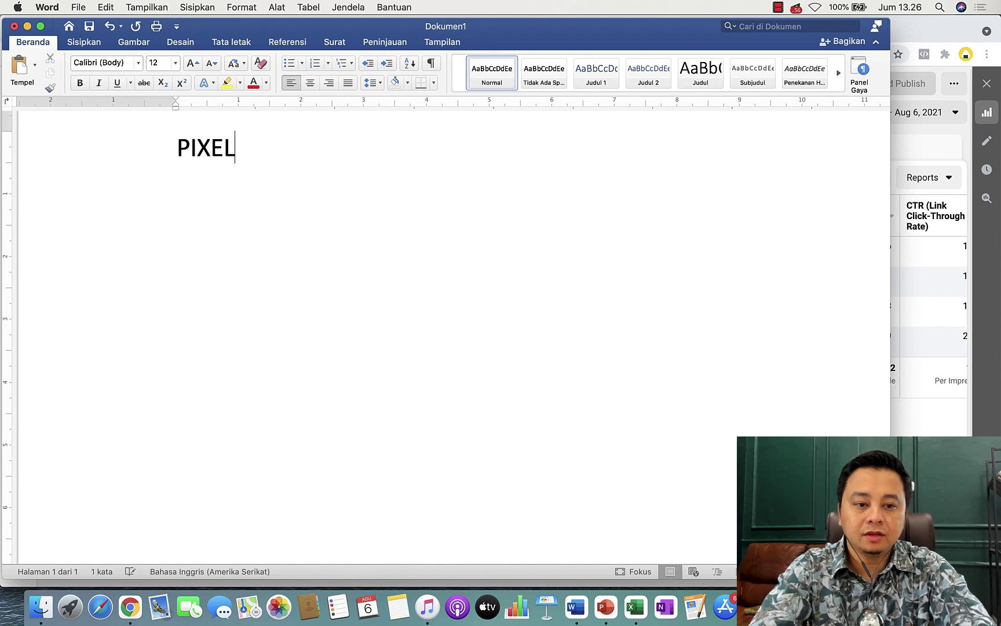
type(" =")
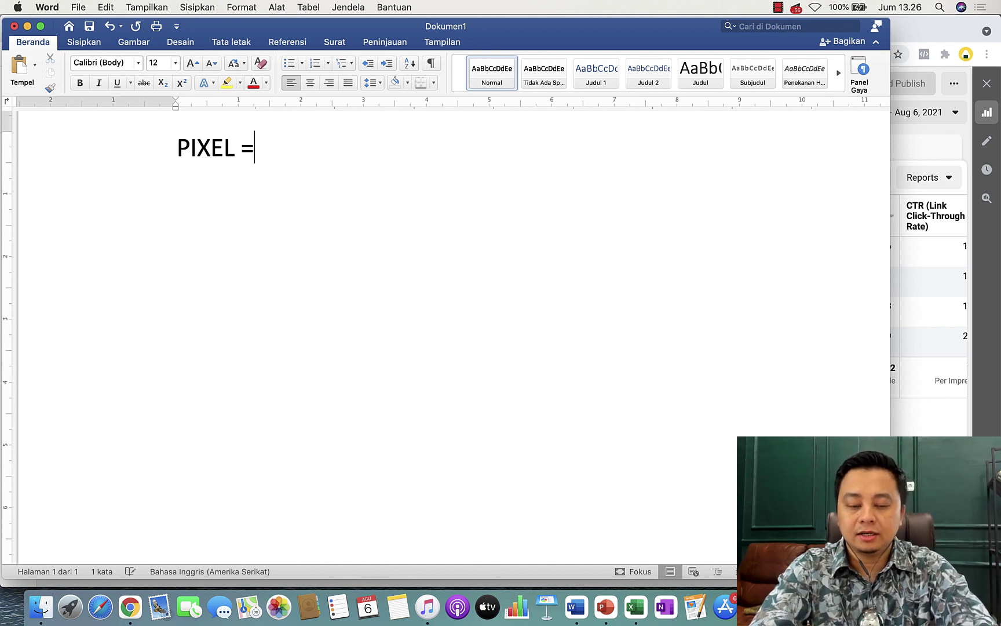
key("Return")
key("Return")
type("SALES ")
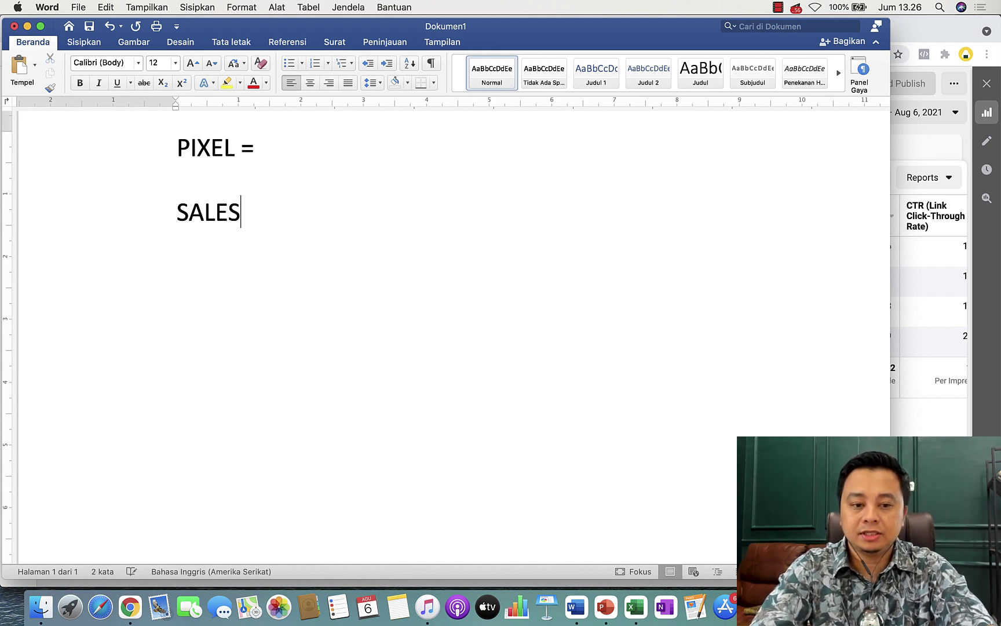
type("=")
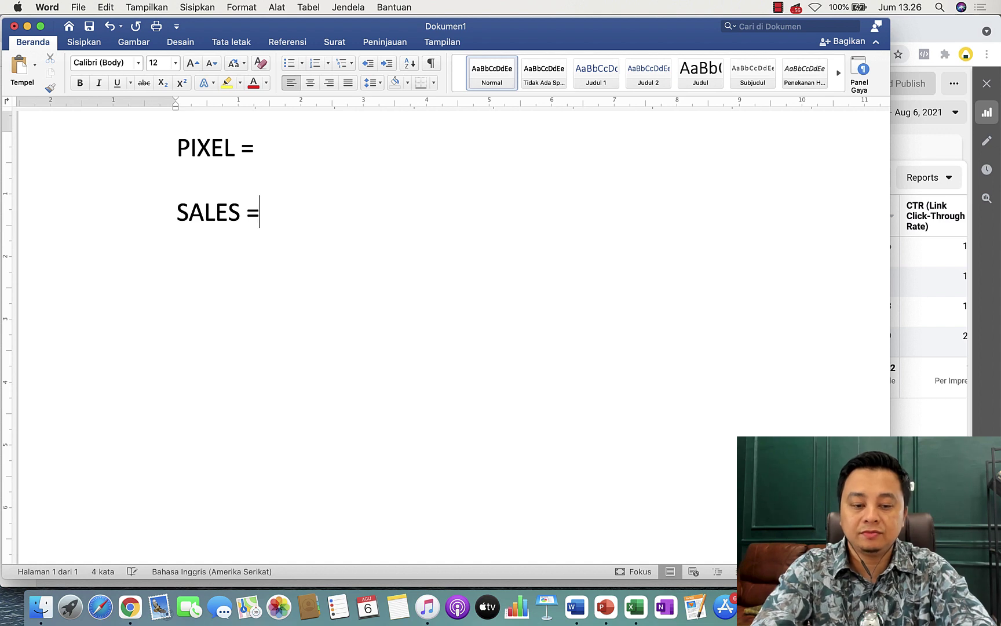
key("BackSpace")
key("BackSpace")
key("BackSpace")
key("BackSpace")
key("BackSpace")
key("BackSpace")
key("BackSpace")
type("S")
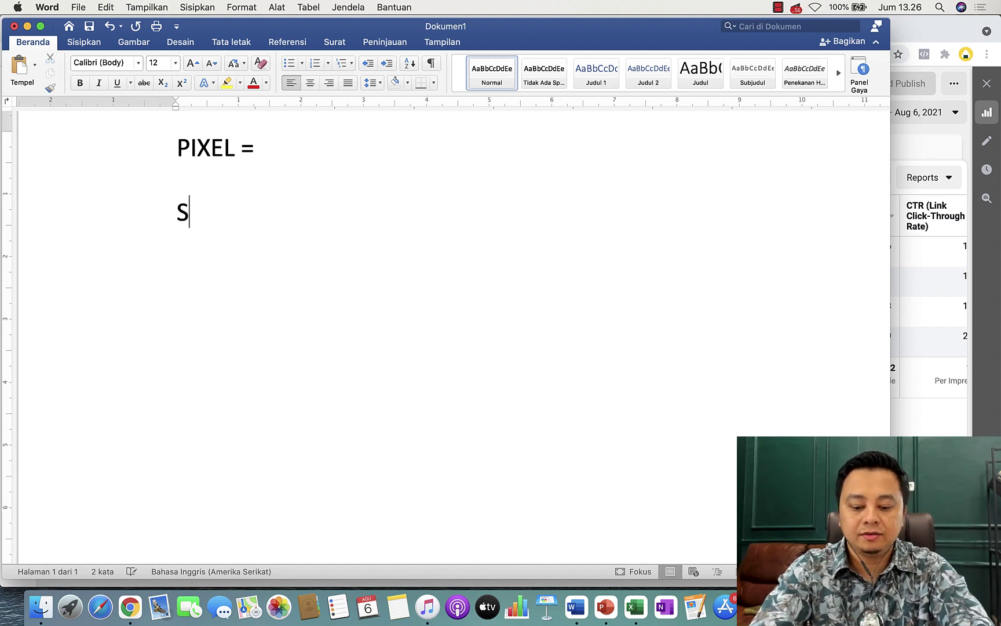
key("BackSpace")
type("EVENT ")
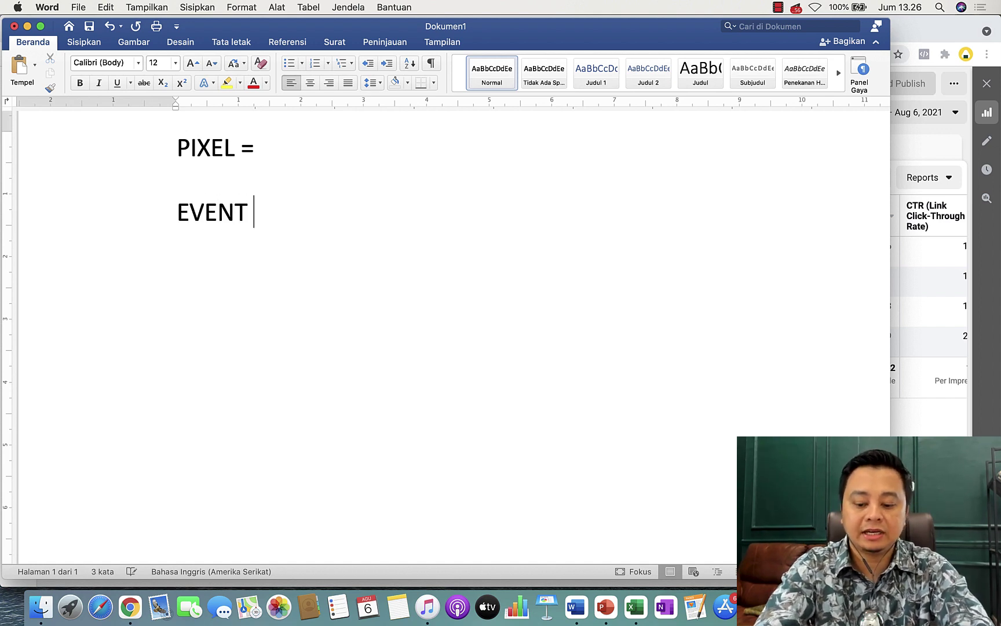
type("LANDING POAGE")
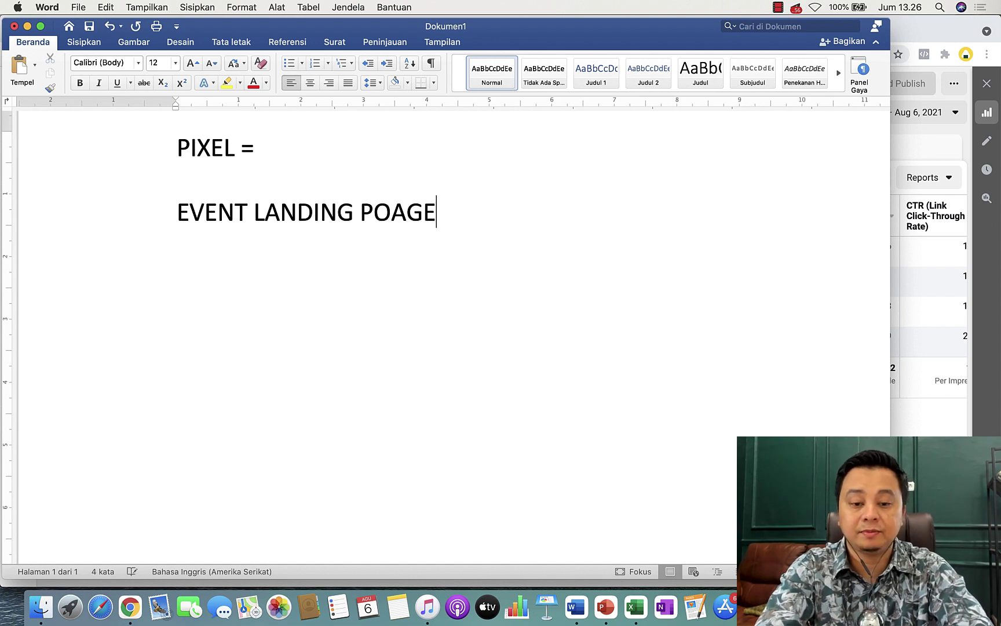
key("BackSpace")
key("BackSpace")
key("BackSpace")
key("BackSpace")
type("AGE = ")
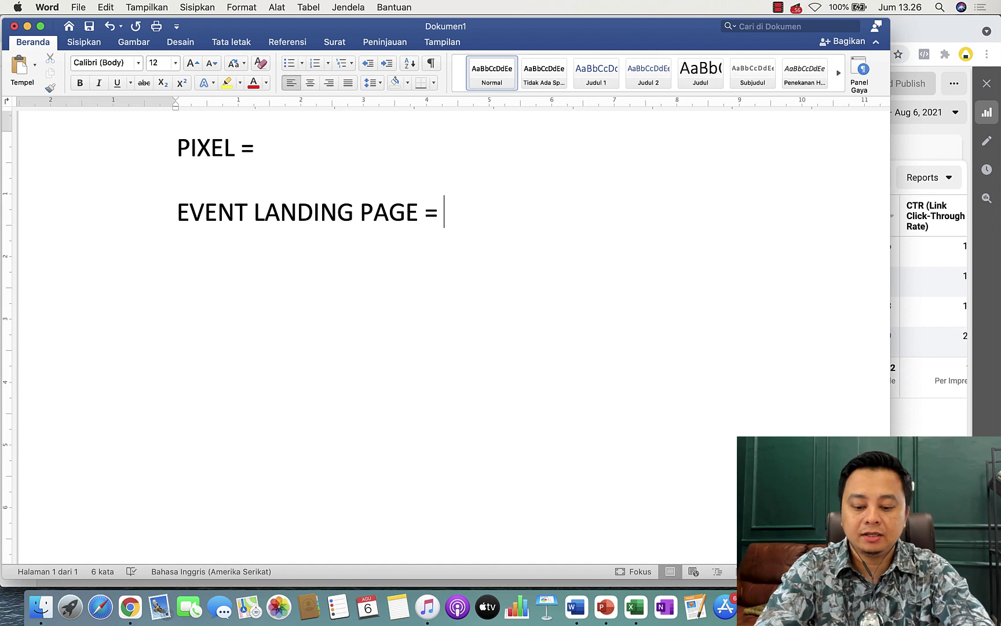
type("VIEW")
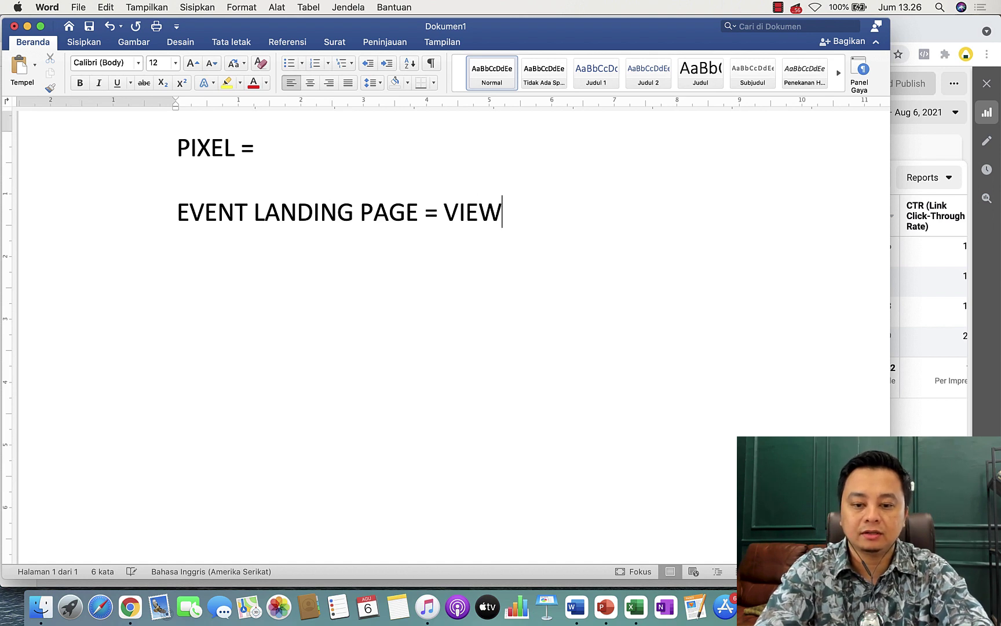
type(" CONTENT")
key("Return")
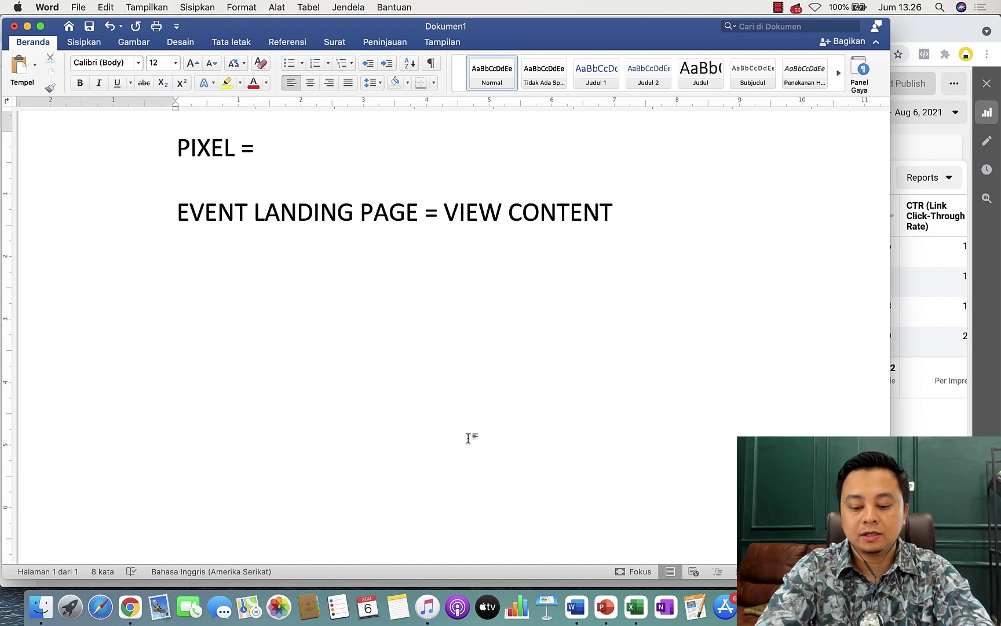
type("DATA")
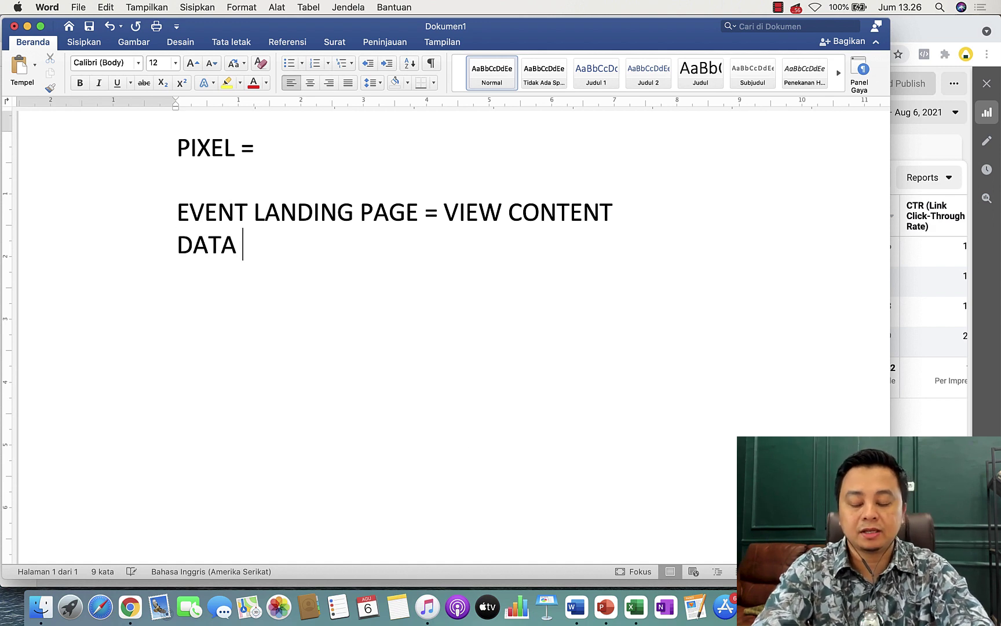
Replace 'DATA' with a 'FORM PROSPEK =' line in the Word notes.
key("BackSpace")
key("BackSpace")
key("BackSpace")
key("BackSpace")
key("BackSpace")
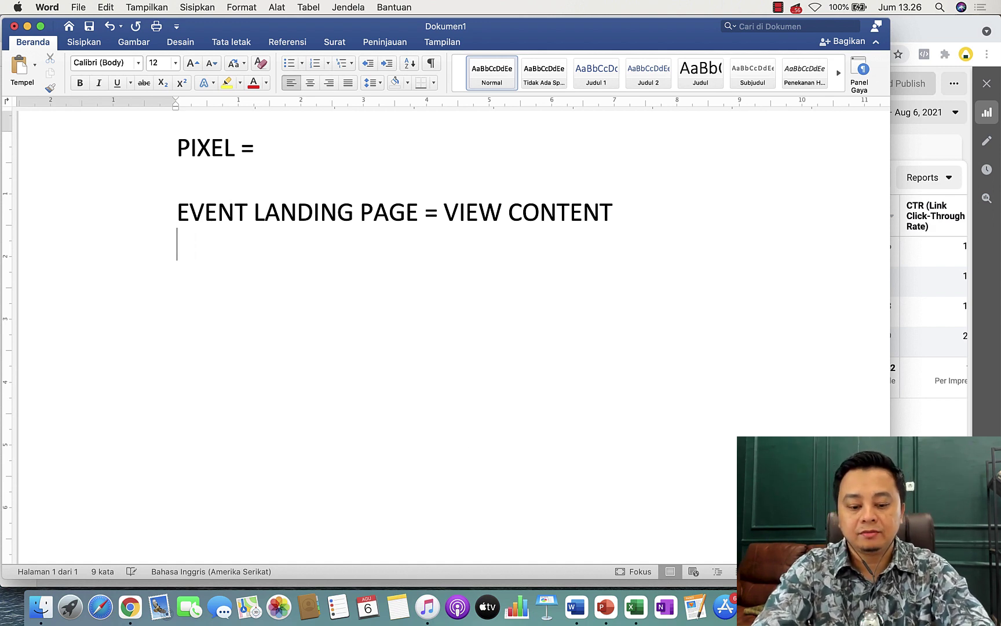
type("FORM PO")
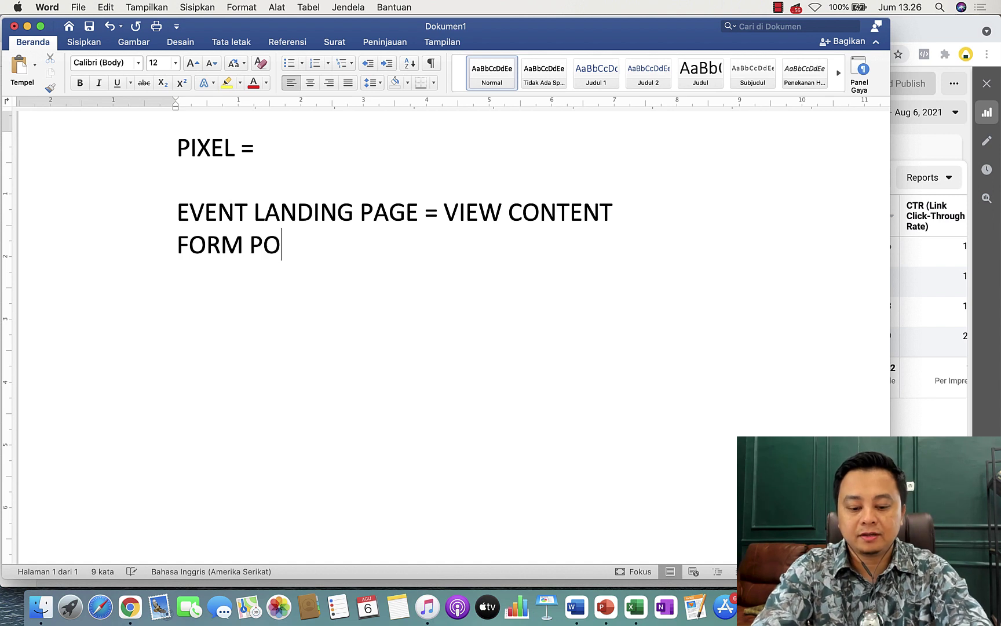
key("BackSpace")
type("ROSPEK ")
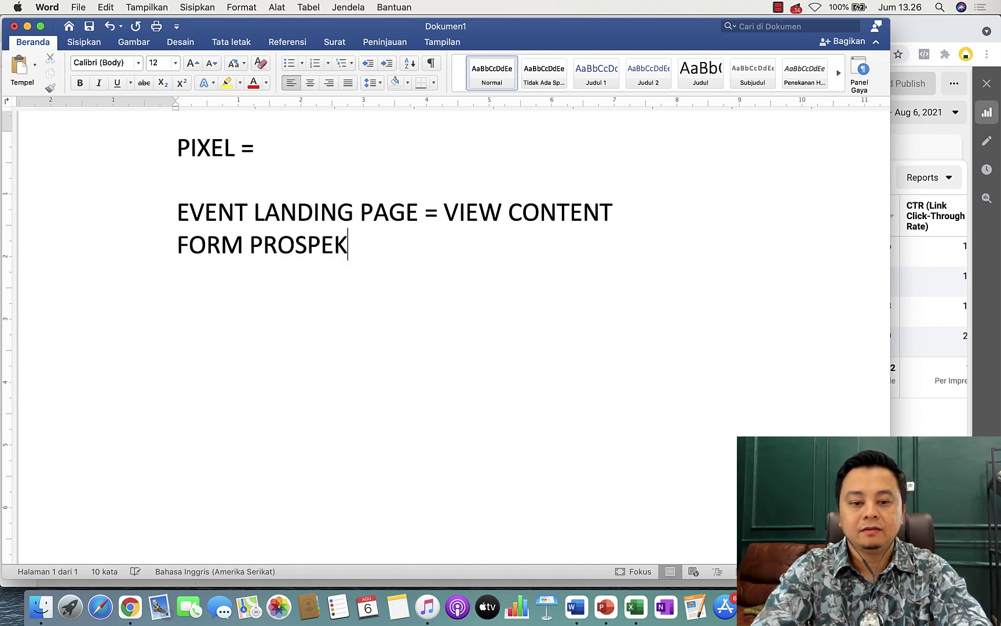
type("=")
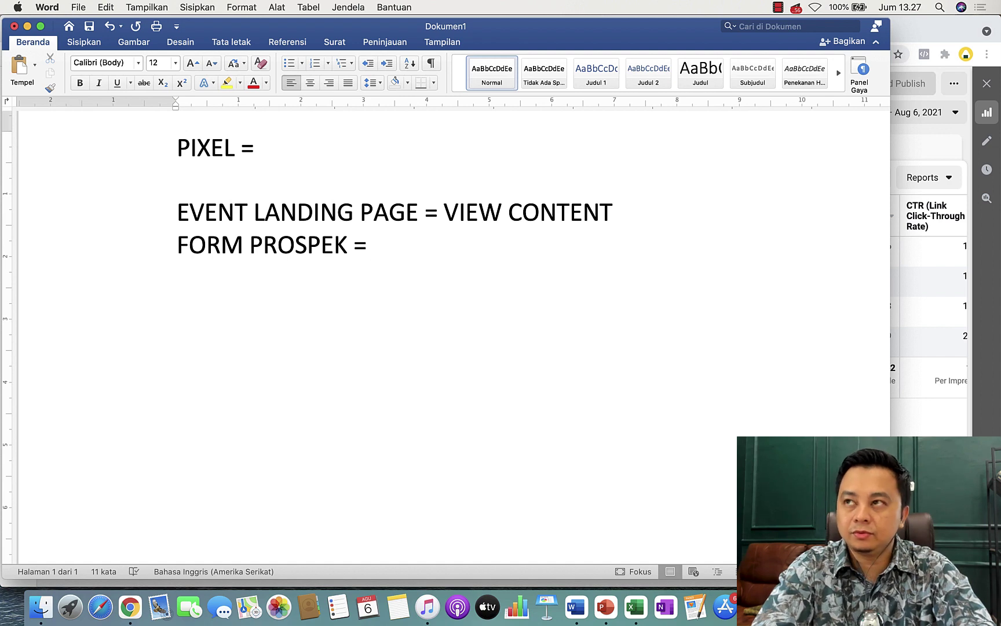
Try and erase LEAD and COMPL after 'FORM PROSPEK =', then return to the Ads Manager window.
type("LEAD")
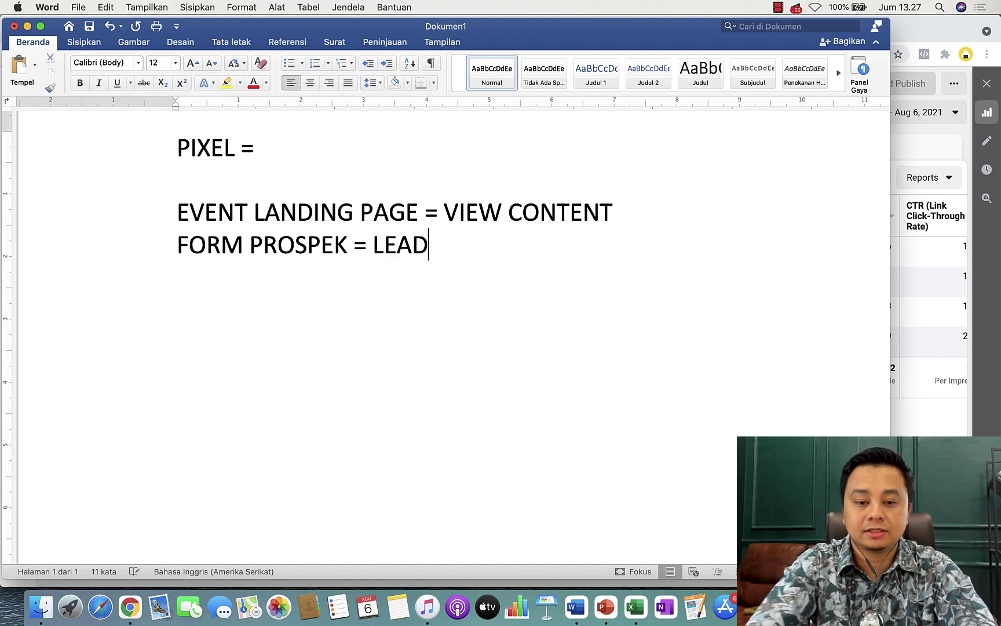
key("BackSpace")
key("BackSpace")
key("BackSpace")
key("BackSpace")
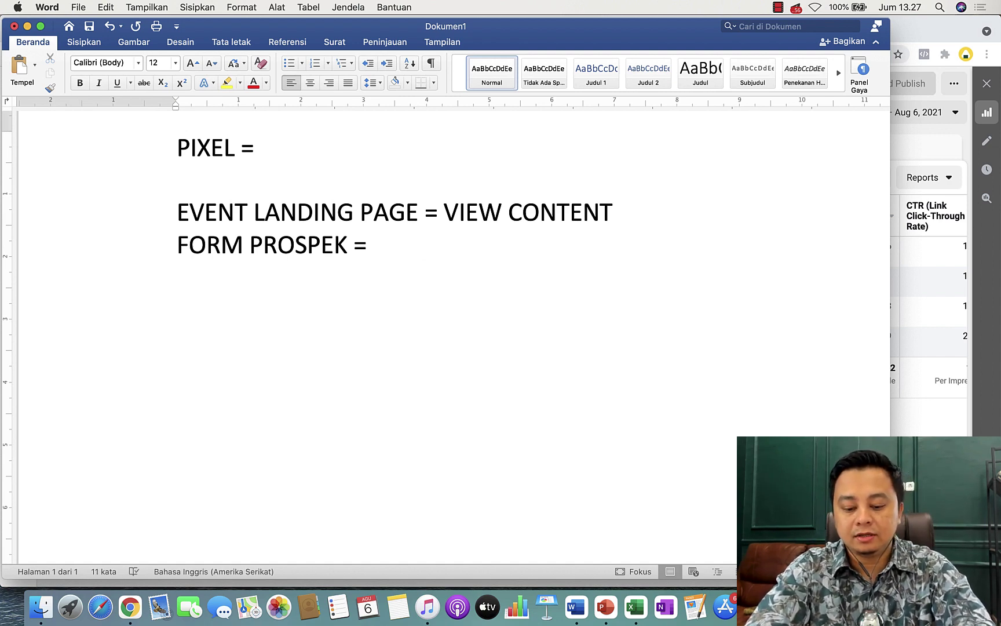
type("C")
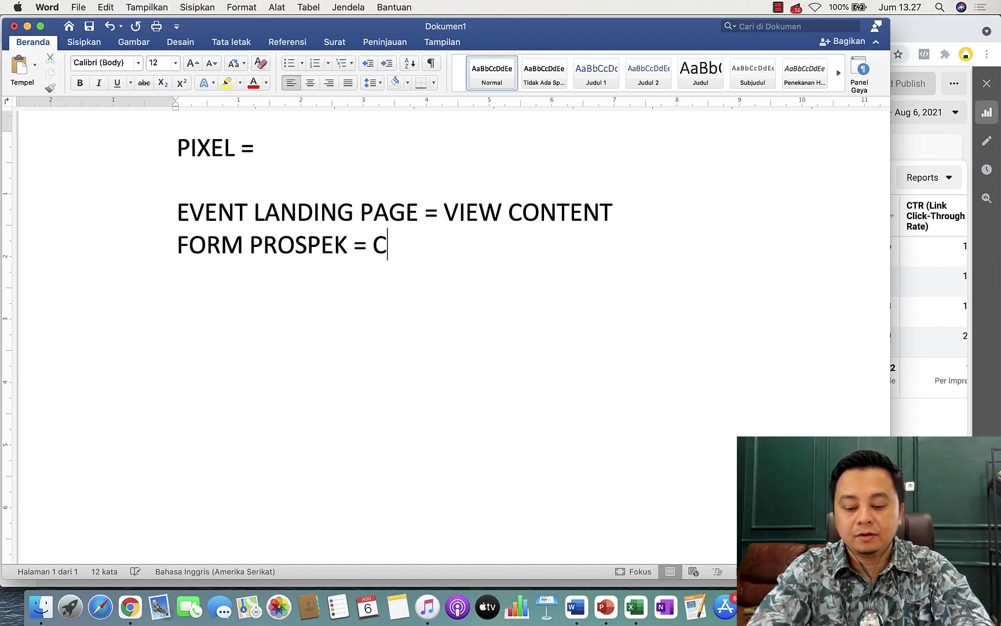
key("BackSpace")
type("COM")
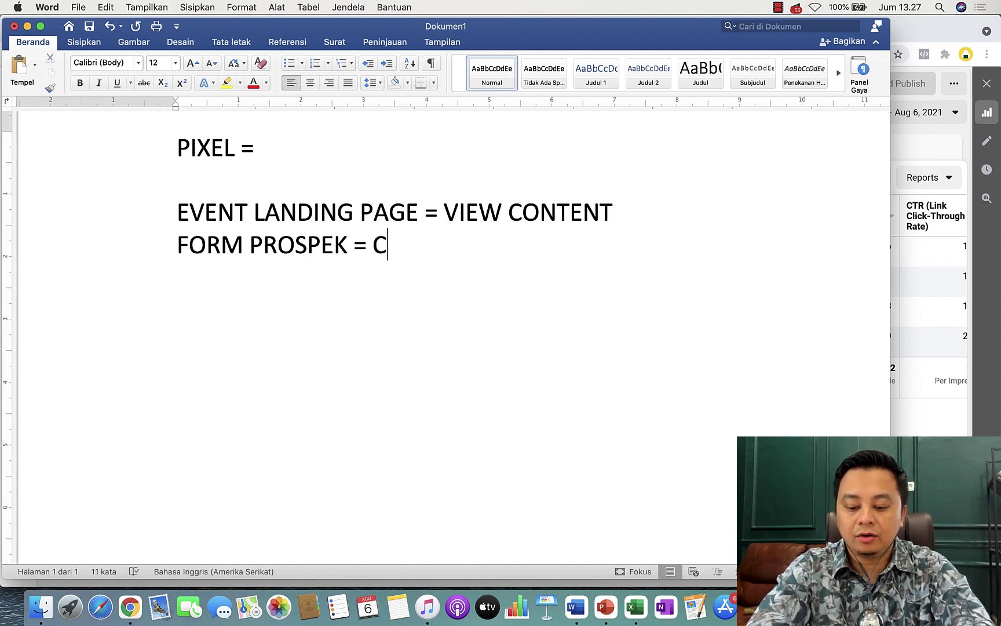
type("PL")
key("BackSpace")
key("BackSpace")
key("BackSpace")
key("BackSpace")
key("BackSpace")
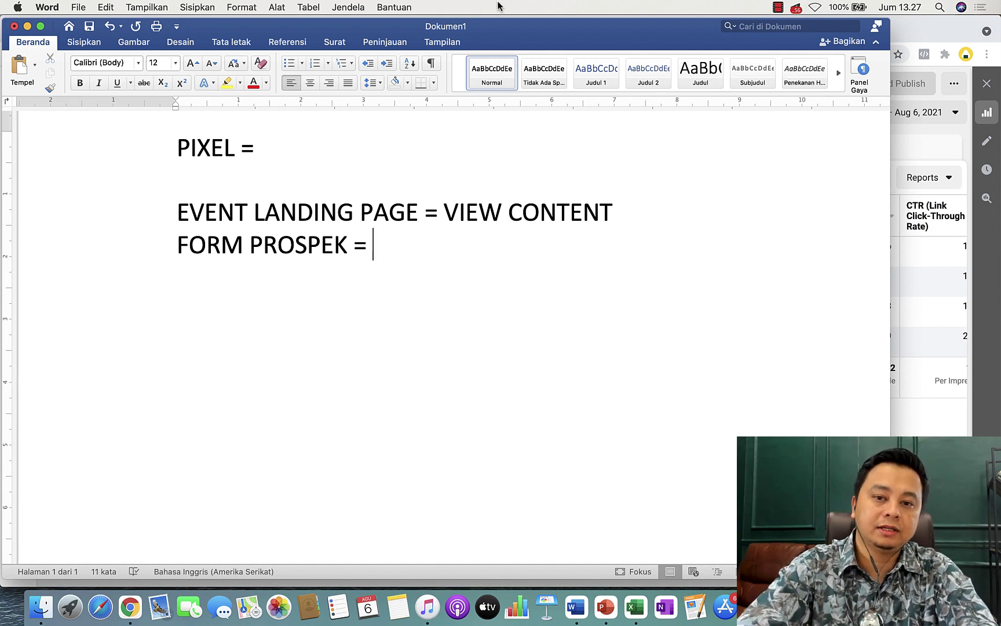
left_click_drag(504, 27, 541, 83)
left_click(443, 21)
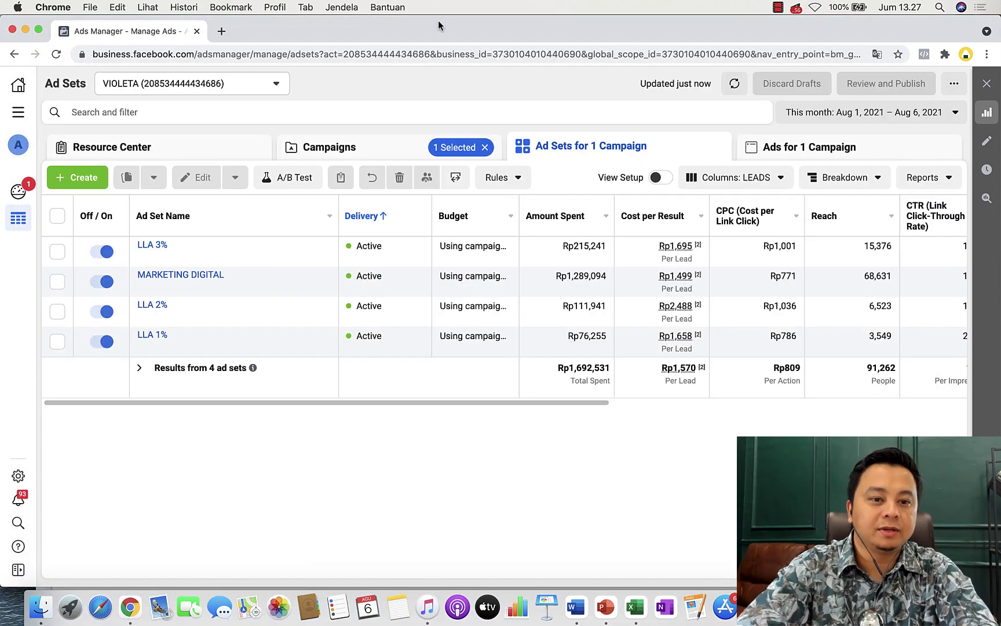
Load andriezone.co/wp-admin in a new Chrome tab to reach the WordPress Dashboard.
key("ctrl+Up")
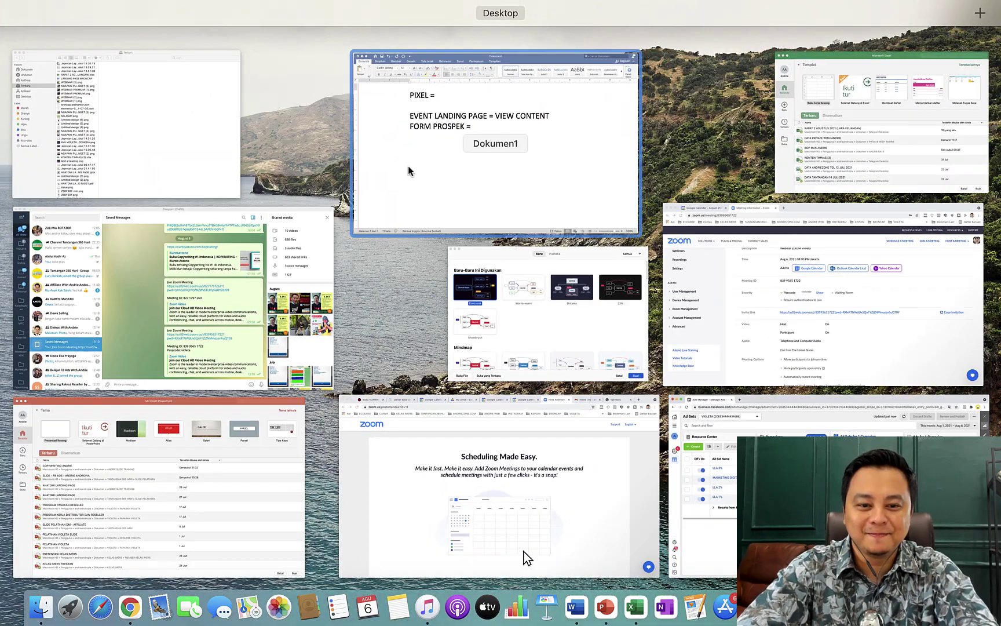
left_click(524, 552)
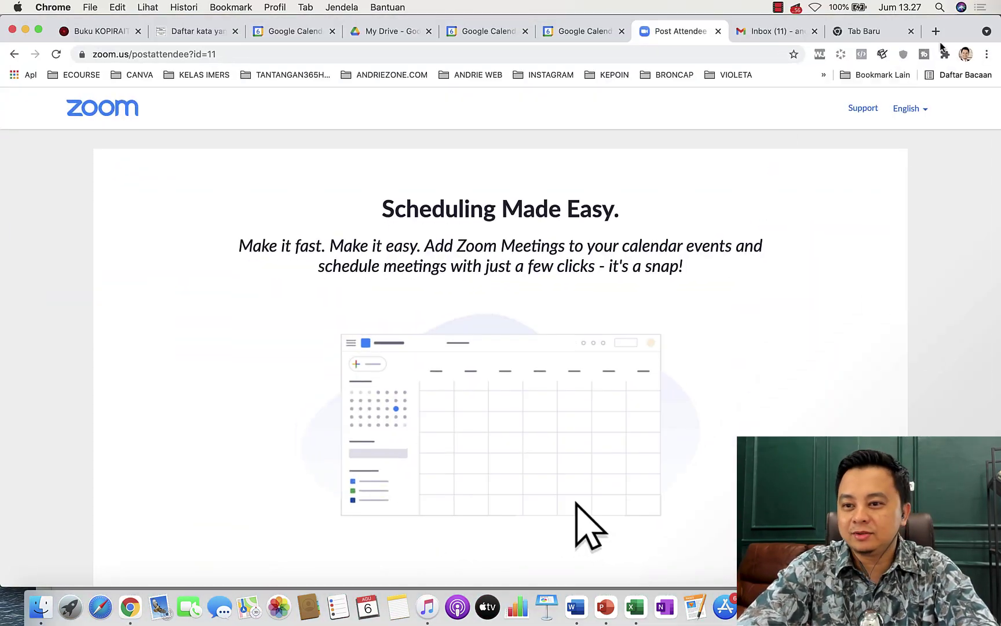
left_click(934, 31)
type("ANDR")
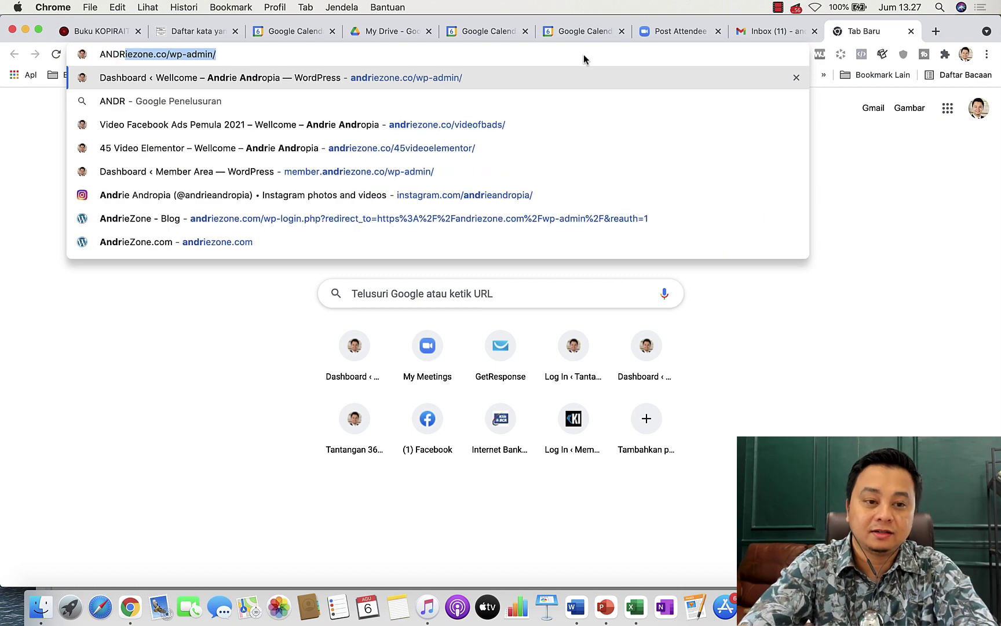
key("Return")
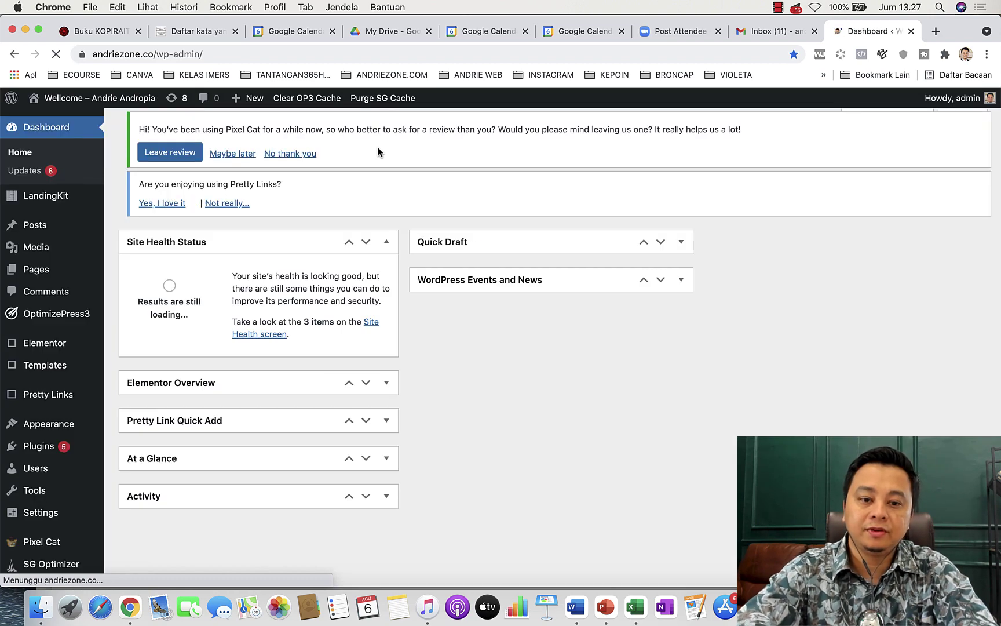
Open Pixel Cat settings and add a new event, leaving it at Page Visit and ViewContent.
mouse_move(41, 514)
left_click(39, 542)
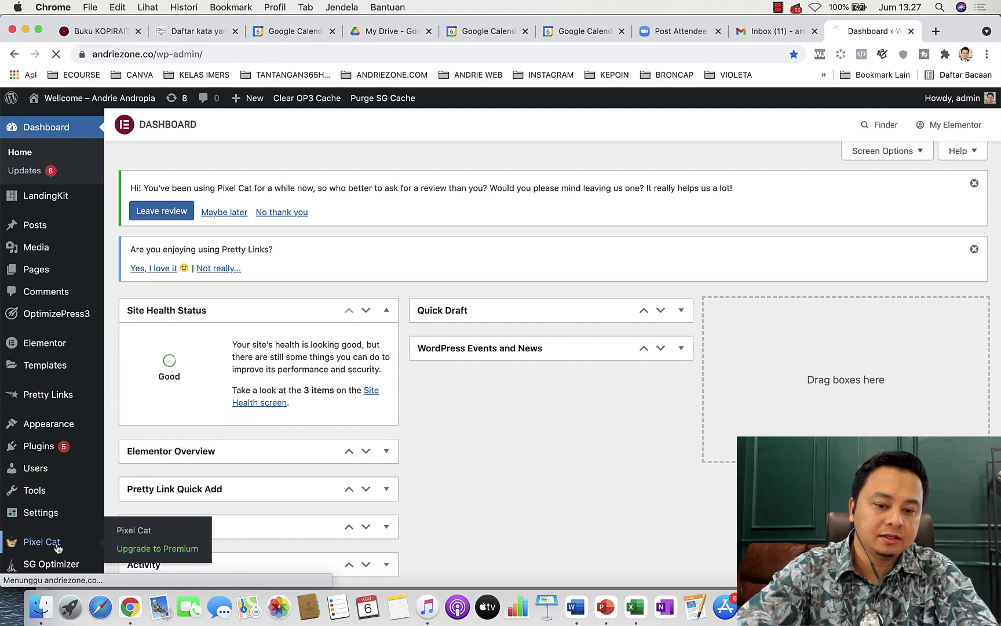
scroll(549, 405, "down", 3)
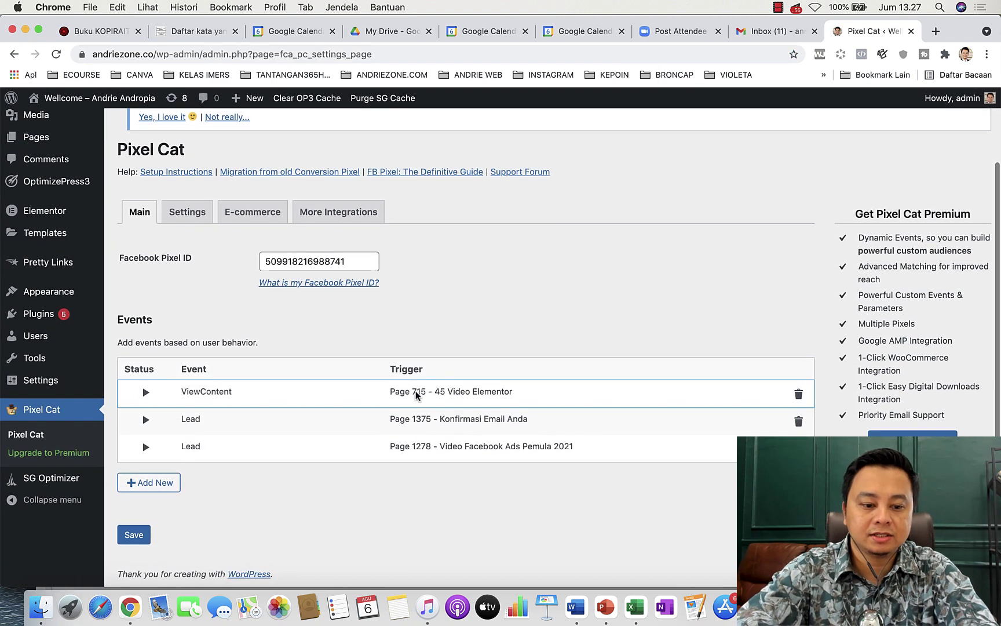
left_click(143, 490)
left_click(475, 238)
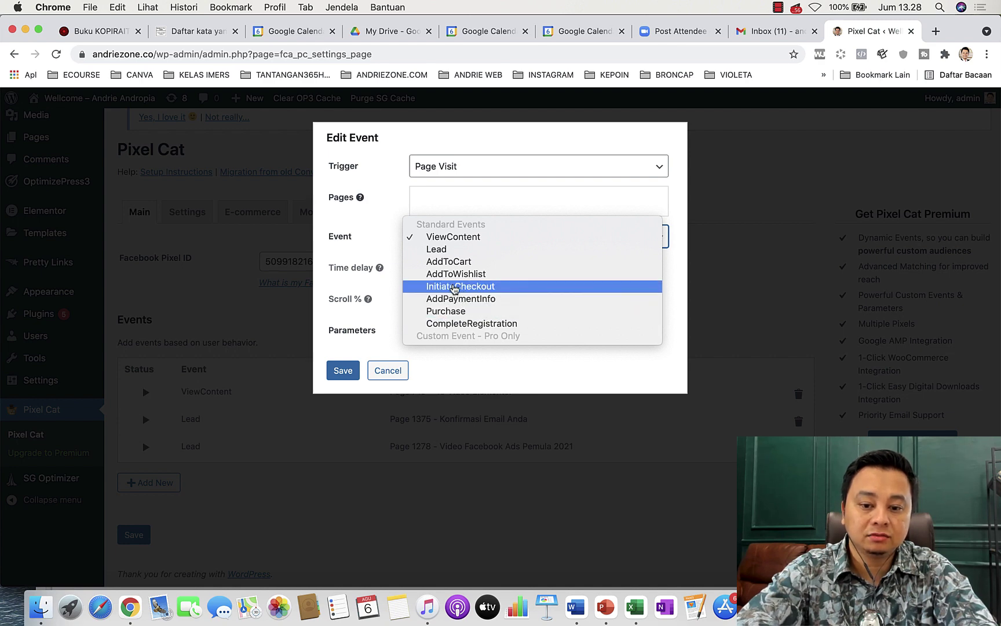
left_click(476, 561)
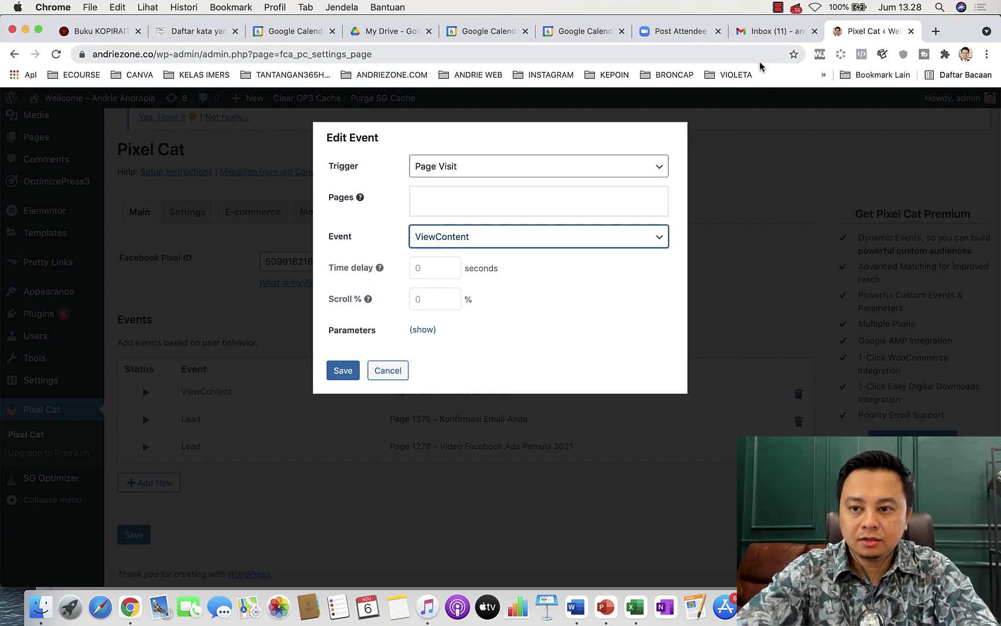
key("ctrl+Up")
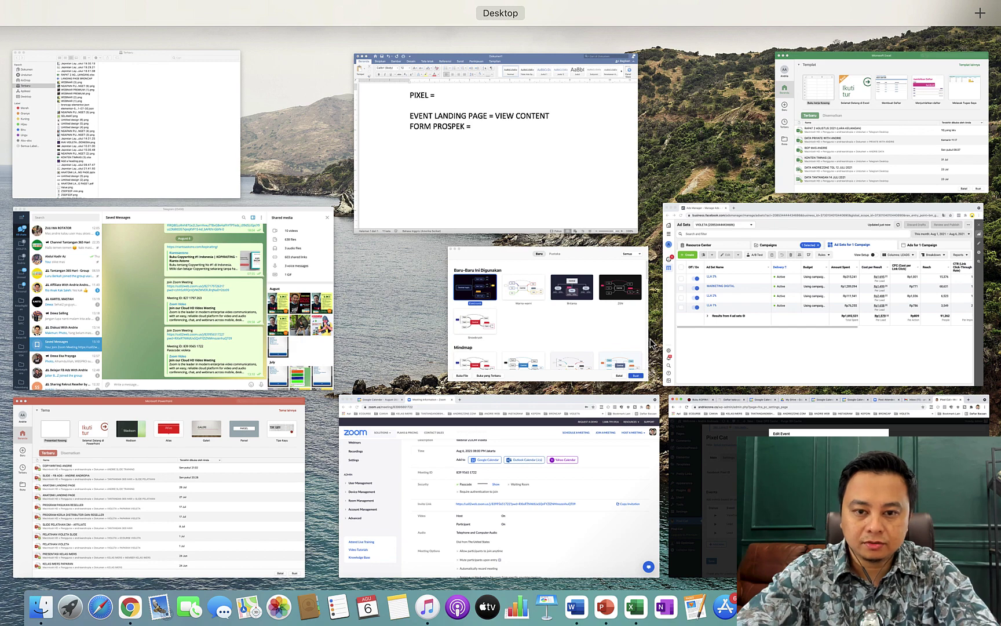
Type 'IN' after 'FORM PROSPEK =' in the Word notes.
left_click(522, 173)
type("I")
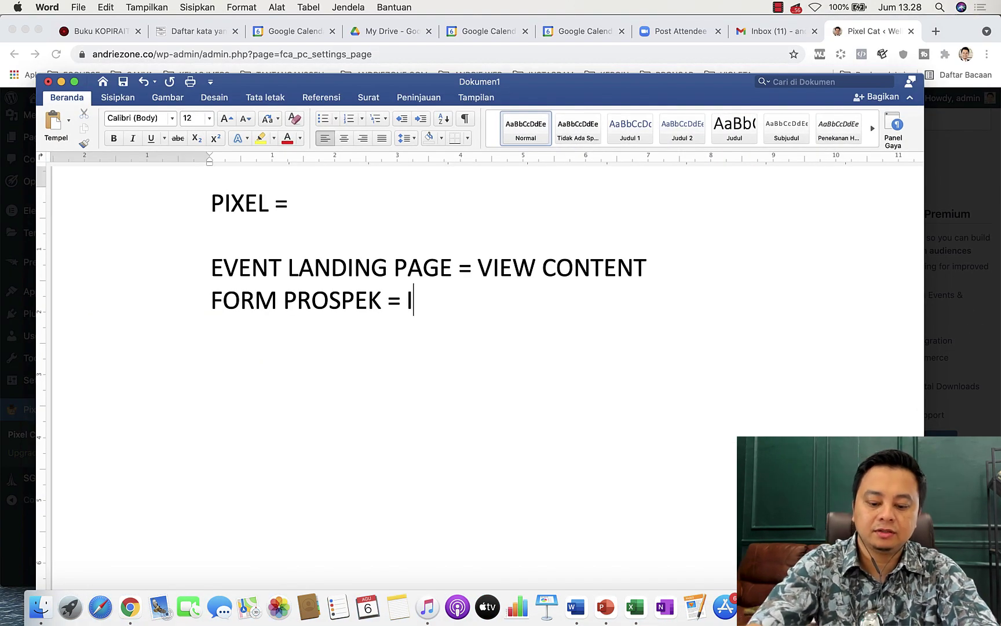
type("NCIAL")
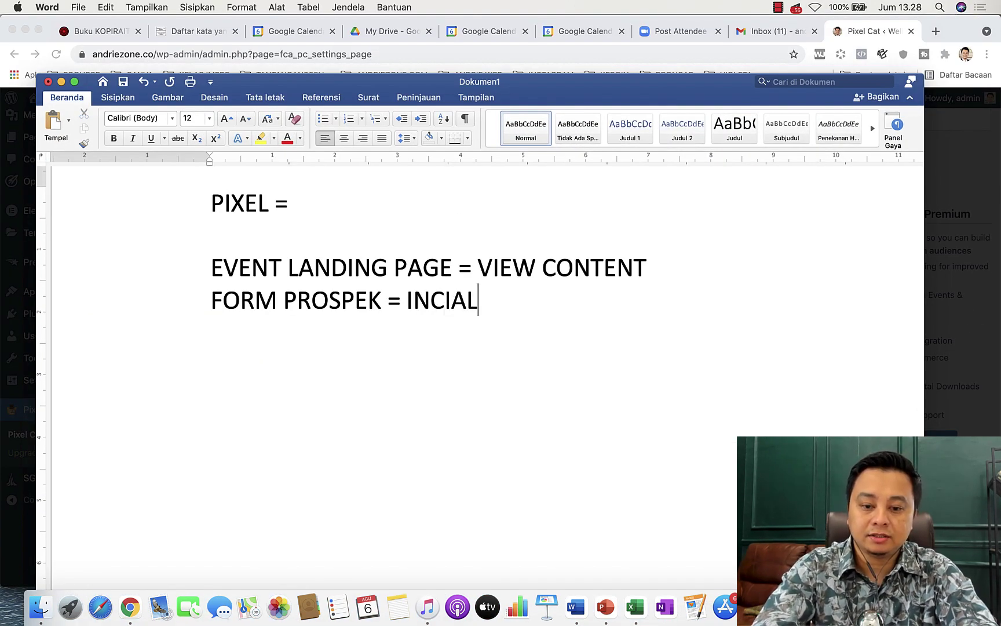
key("BackSpace")
key("BackSpace")
key("BackSpace")
key("BackSpace")
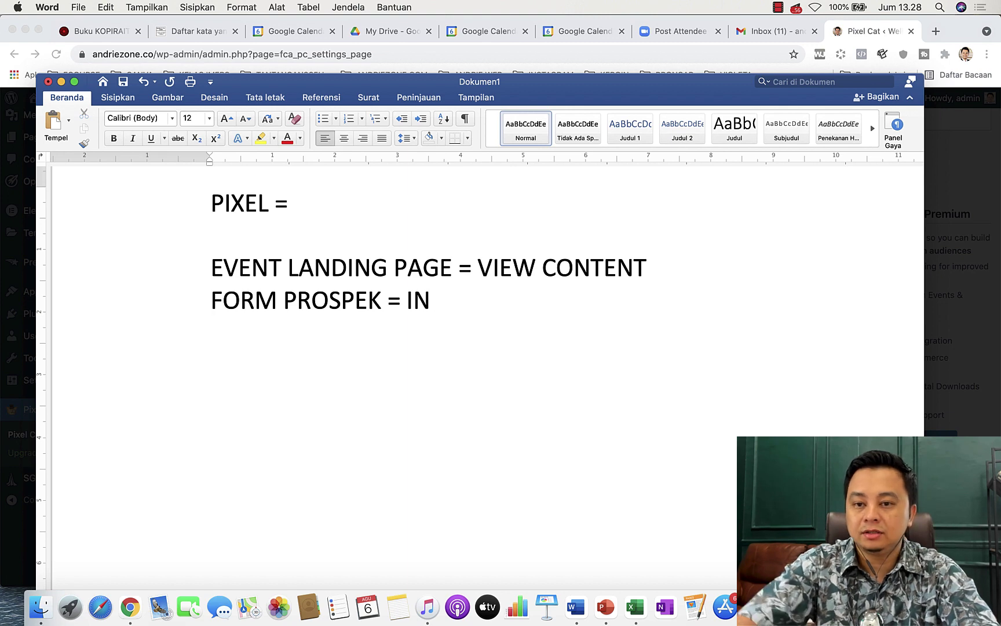
Set the new Pixel Cat event to InitiateCheckout, keeping the Page Visit trigger.
left_click(853, 29)
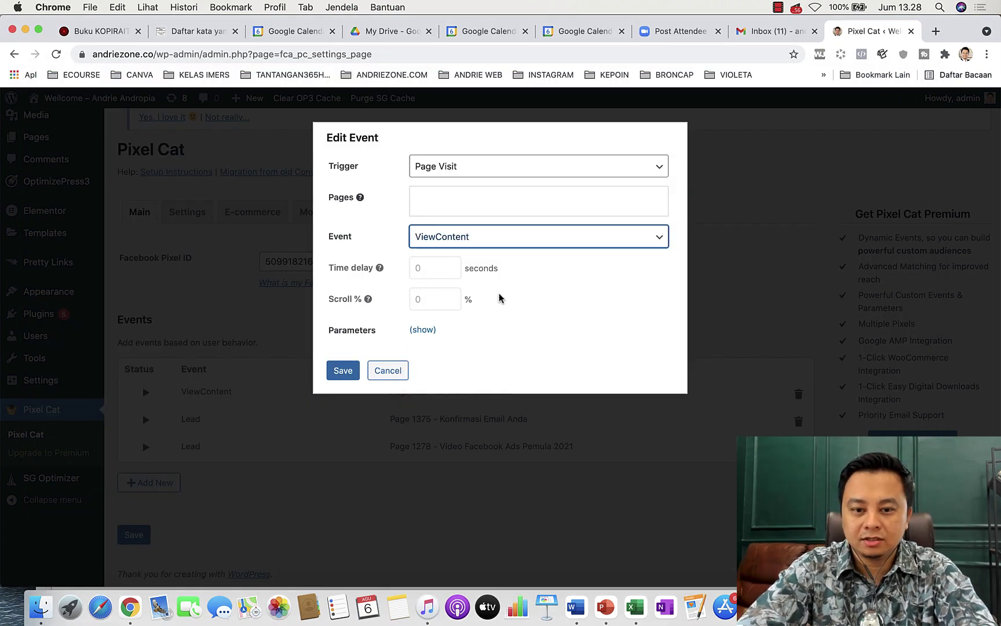
left_click(515, 244)
left_click(515, 287)
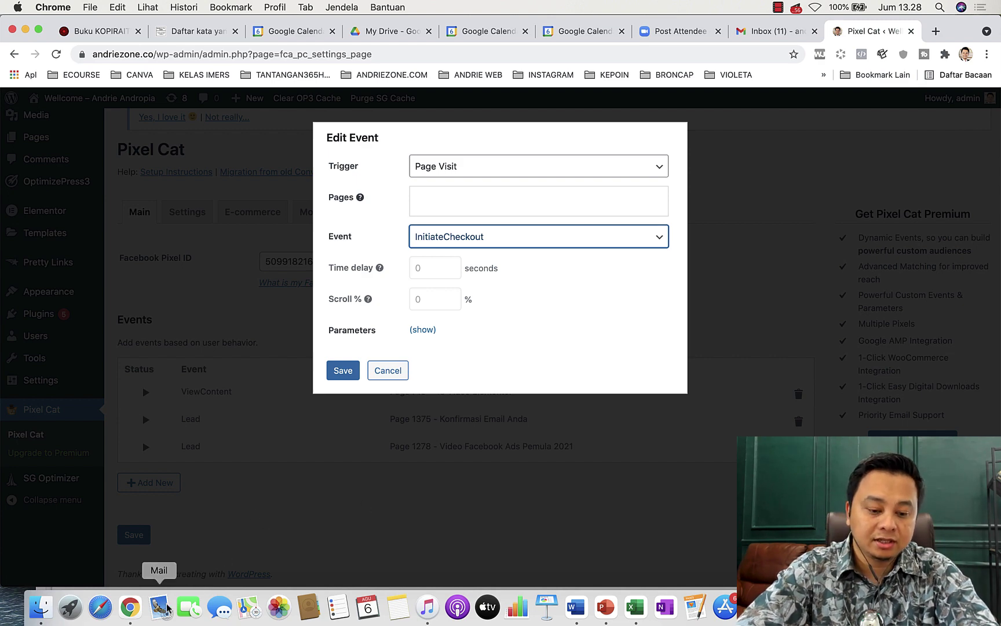
left_click(576, 607)
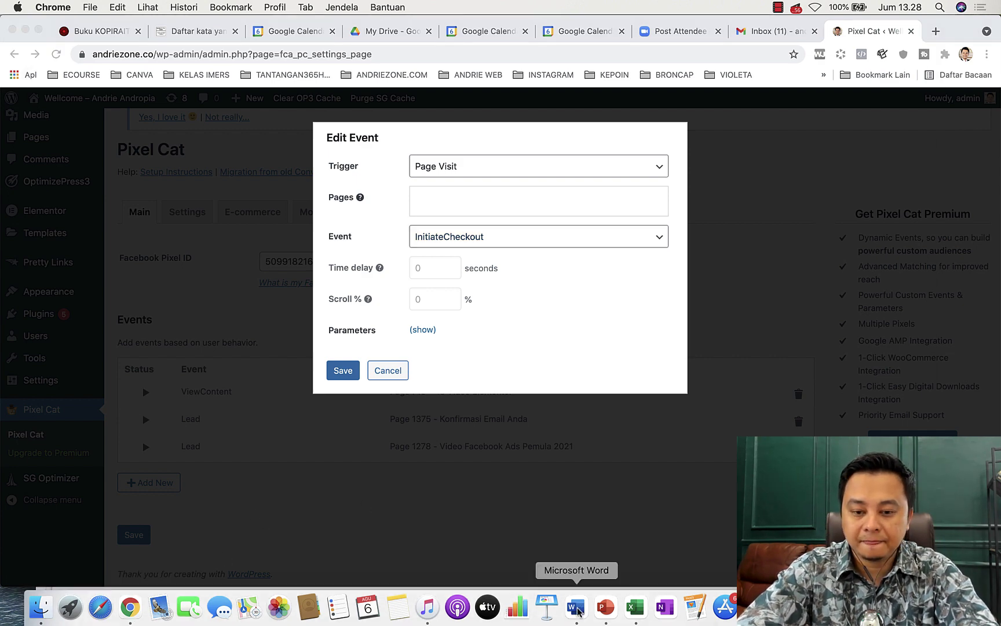
Add a 'HALAMAN KONFIRMASI = PROSPEK' line and delete the 'FORM PROSPEK = INCEKOUT' line.
type("CEKOUT")
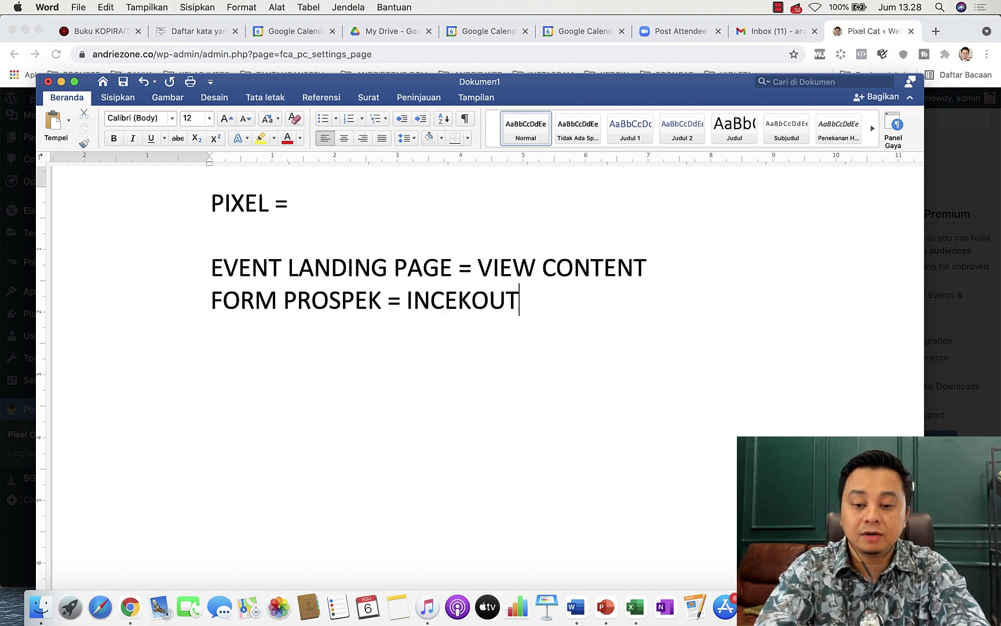
key("Return")
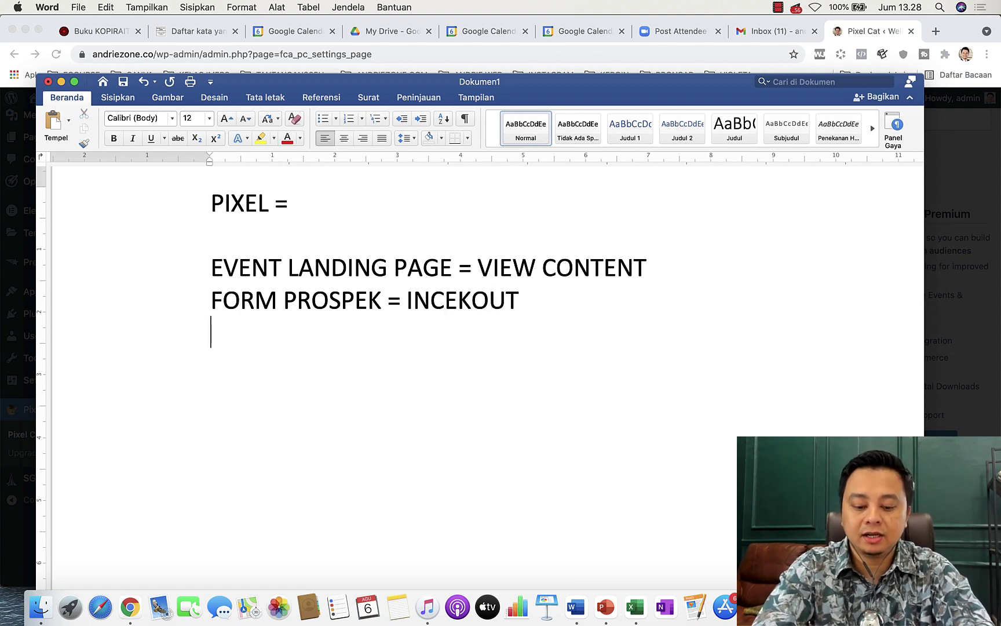
type("HALAMAN")
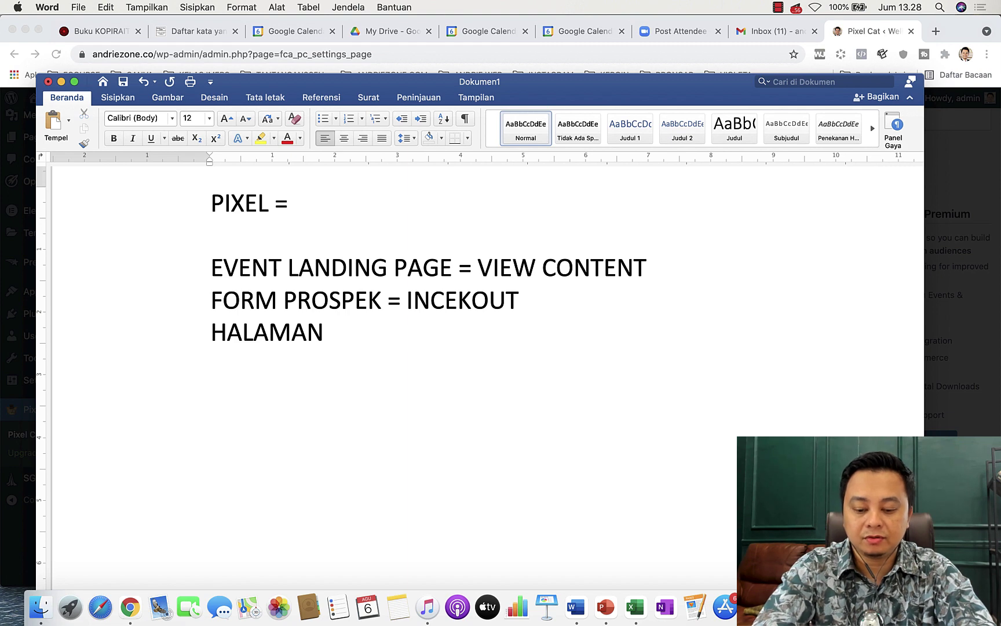
type(" KONFIRM")
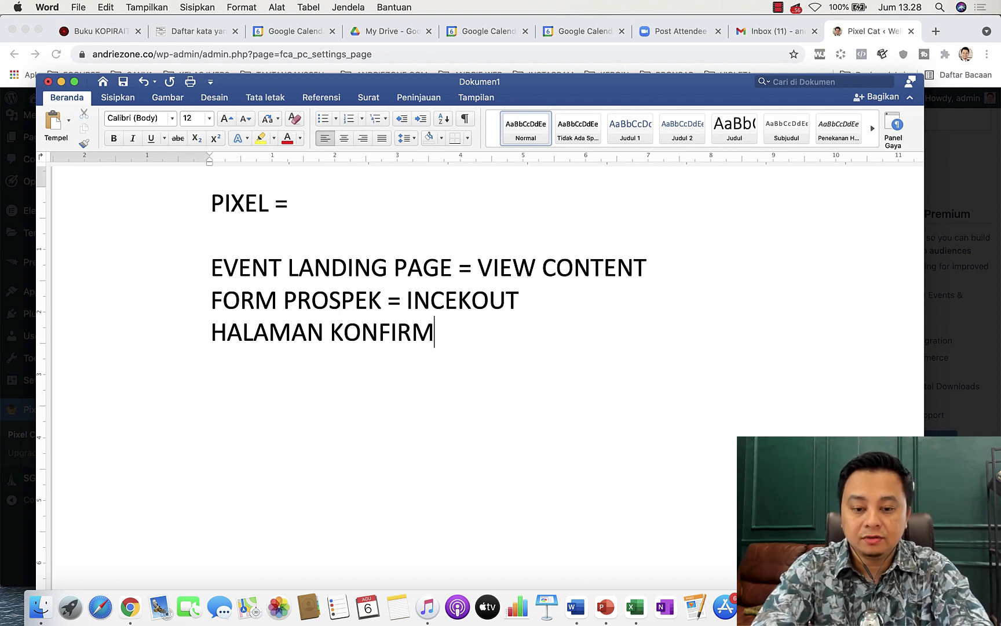
type("ASI = PROSPOE")
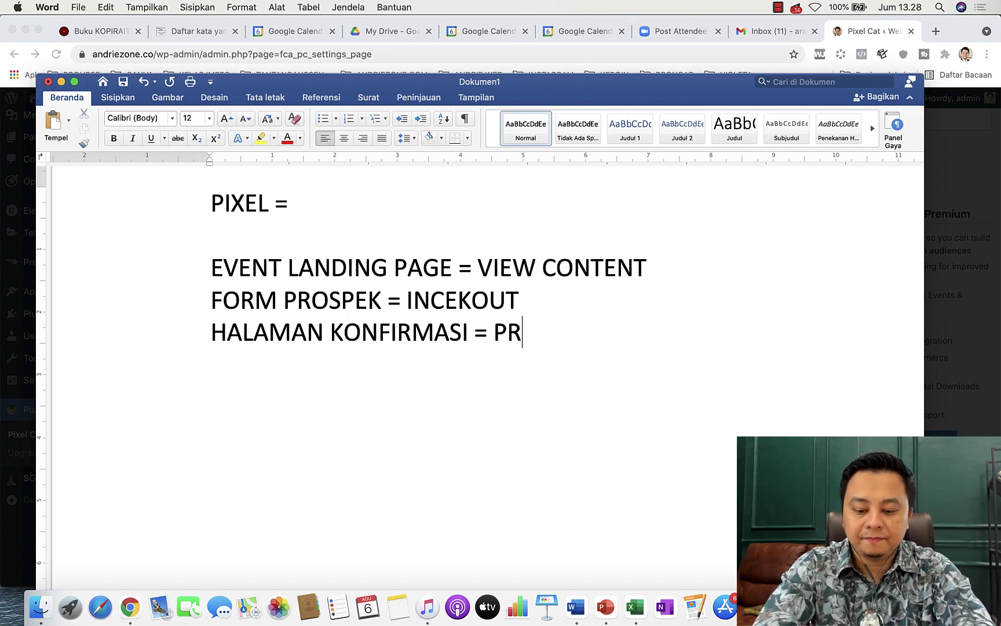
key("BackSpace")
key("BackSpace")
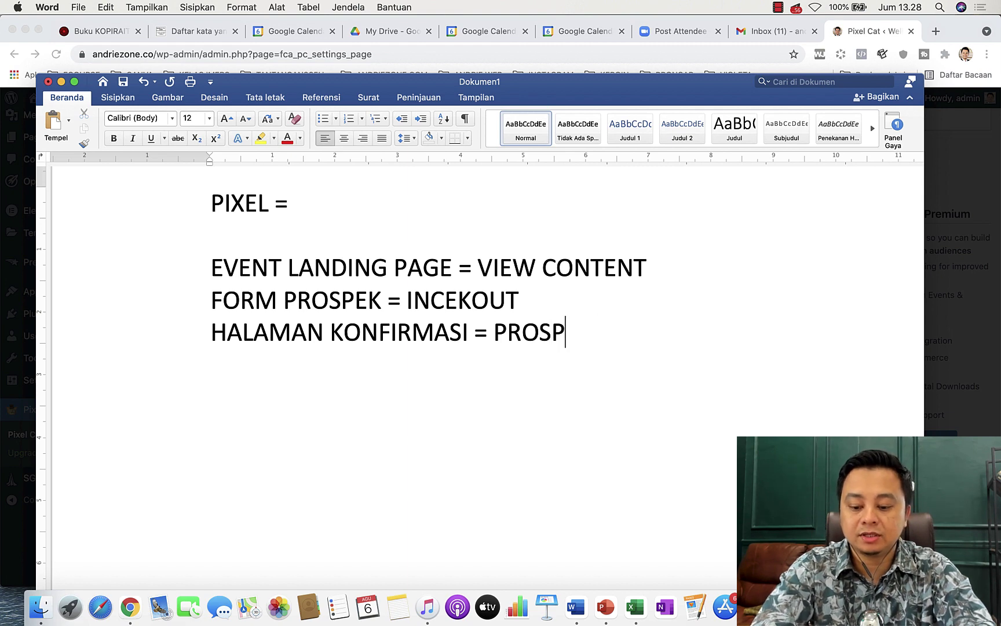
type("EK")
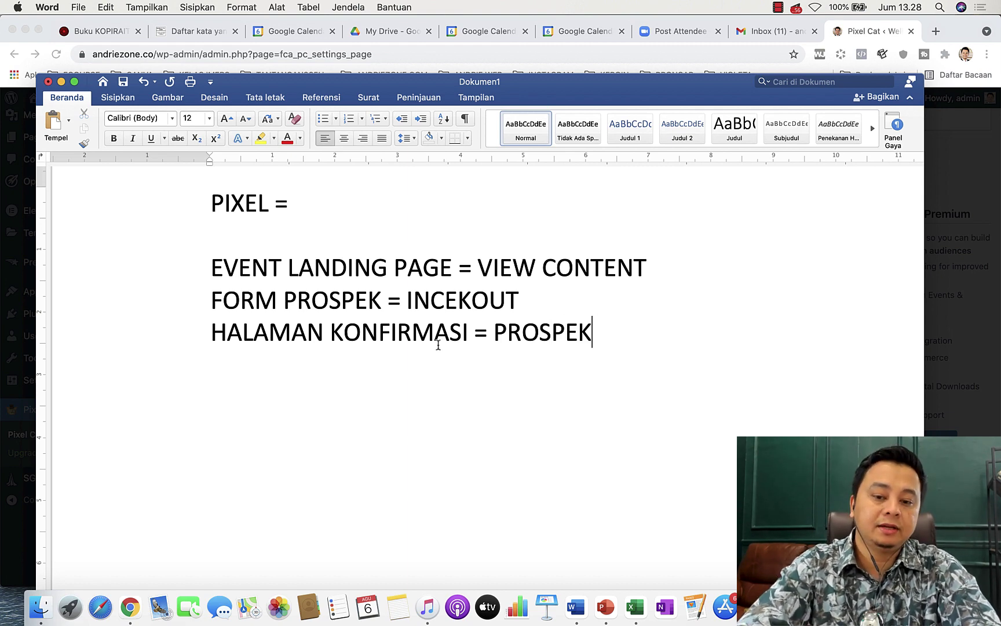
left_click(119, 311)
key("BackSpace")
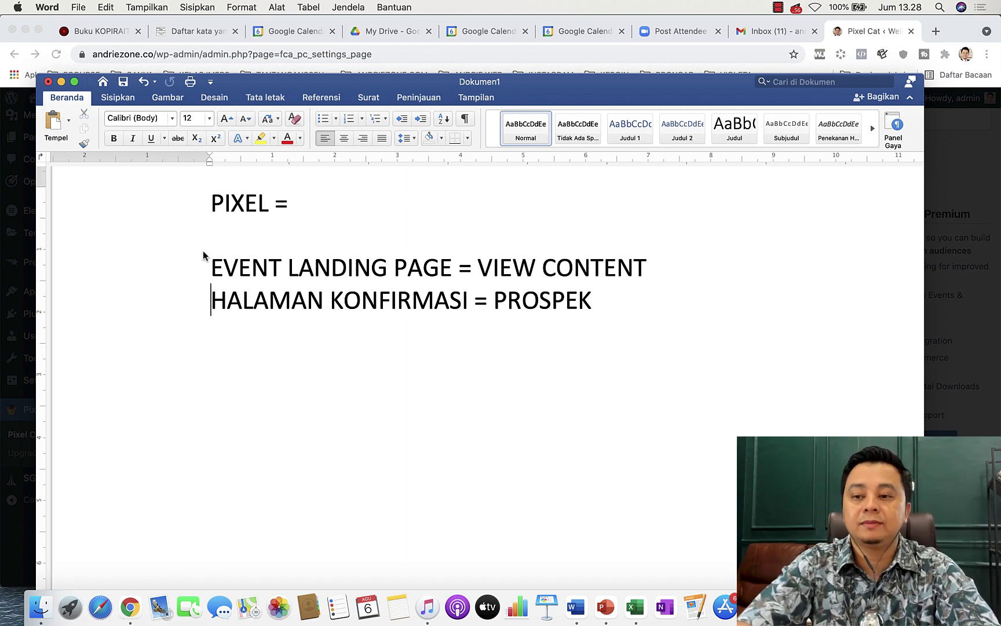
Load the andriezone.co/45videoelementor landing page in a new tab.
left_click(937, 47)
left_click(936, 32)
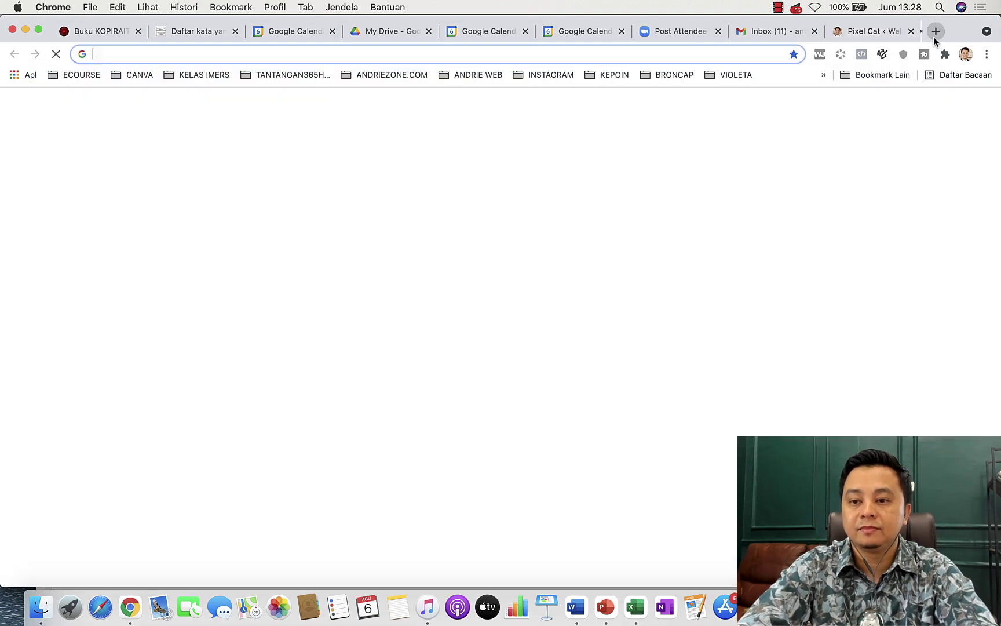
type("andriezone.co/wp-a")
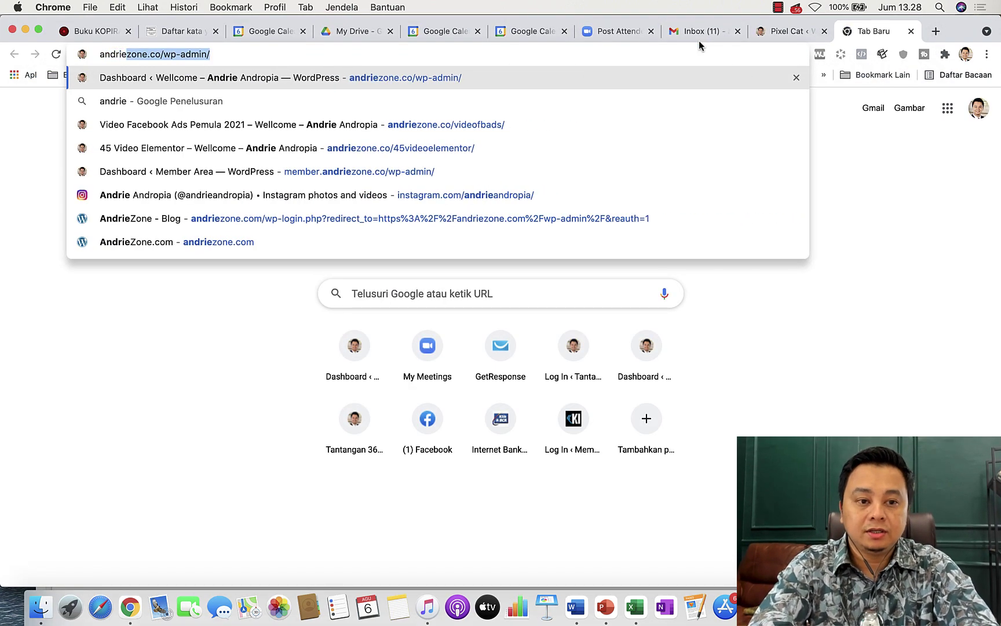
key("BackSpace")
key("BackSpace")
key("BackSpace")
key("BackSpace")
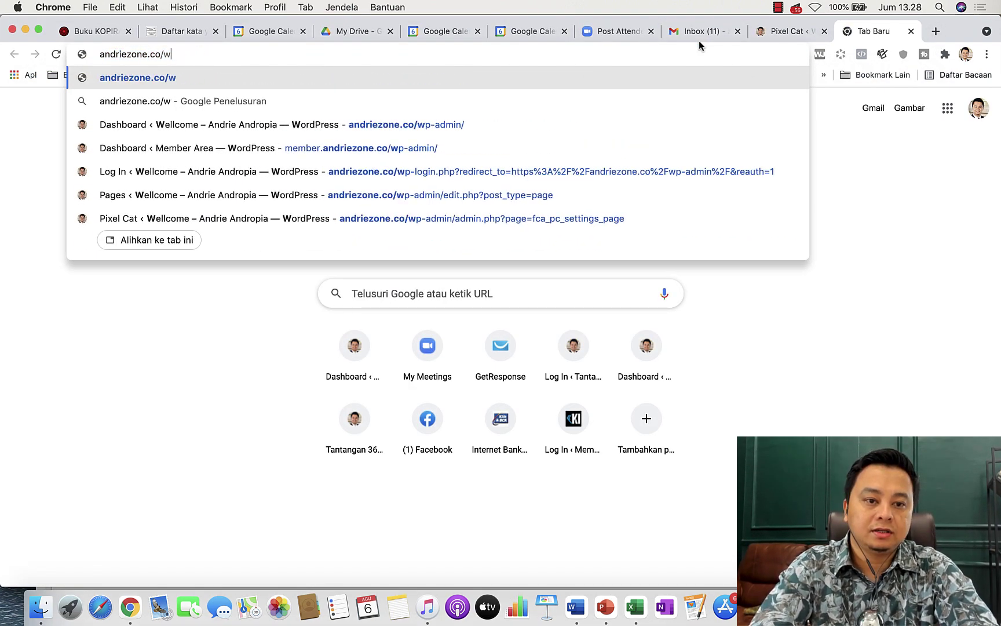
type("45")
key("Return")
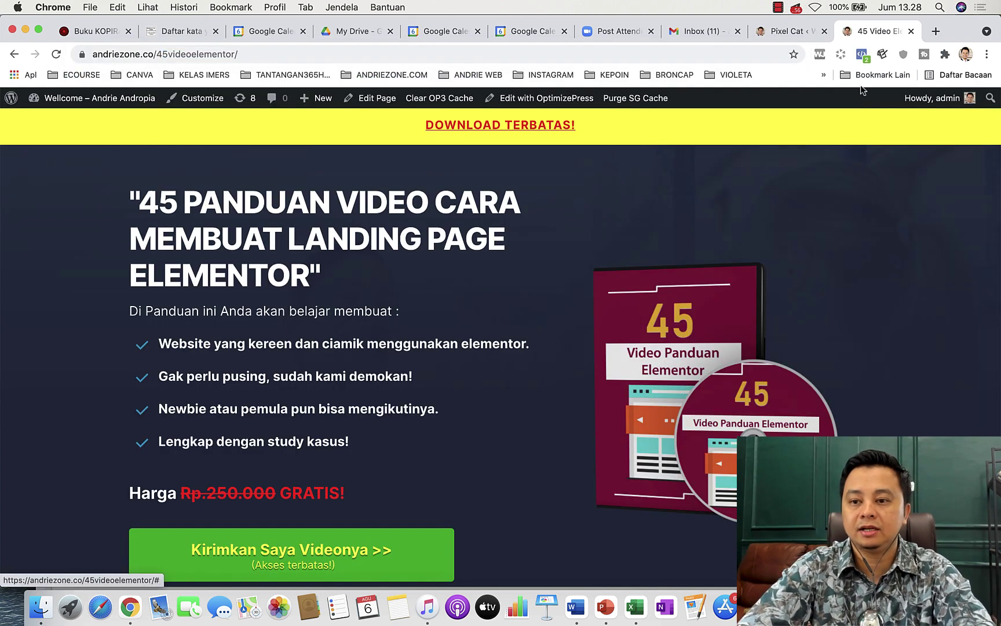
Confirm PageView fires in Pixel Helper, then request the videos via 'Kirimkan Saya Videonya >>'.
left_click(862, 54)
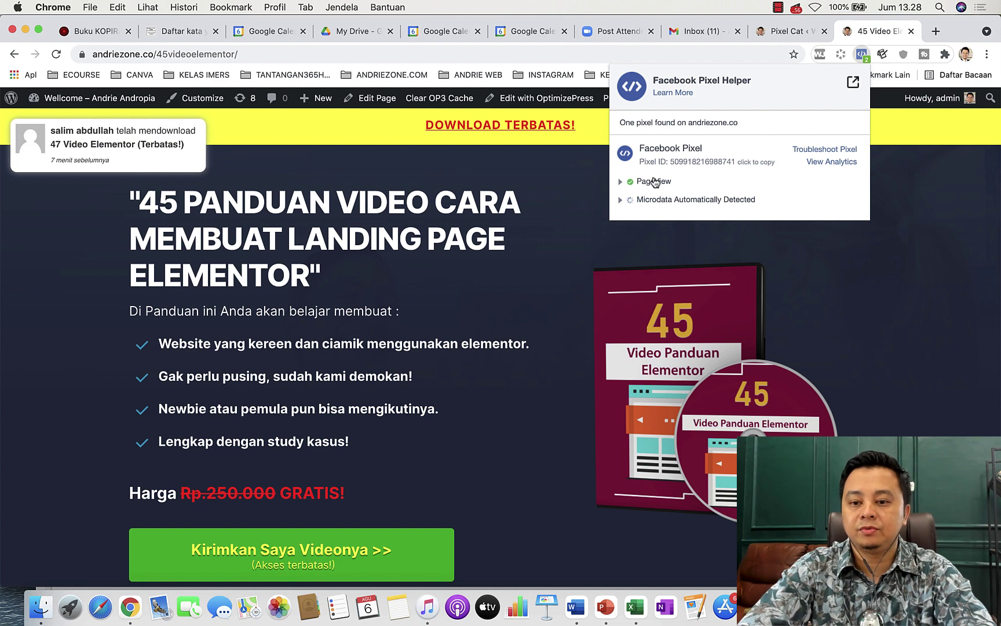
left_click(539, 365)
scroll(543, 357, "down", 5)
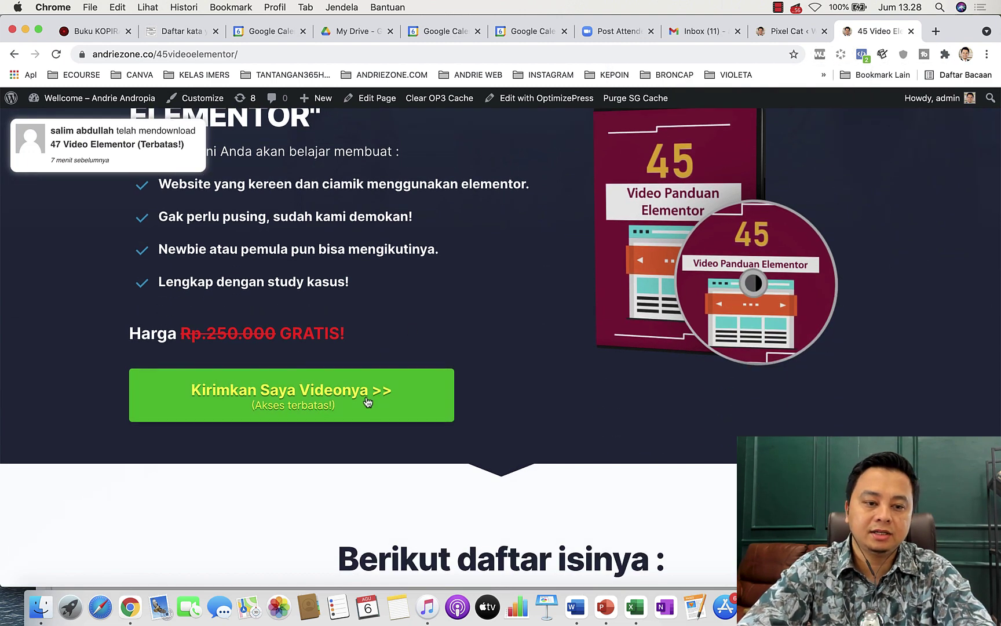
left_click(365, 396)
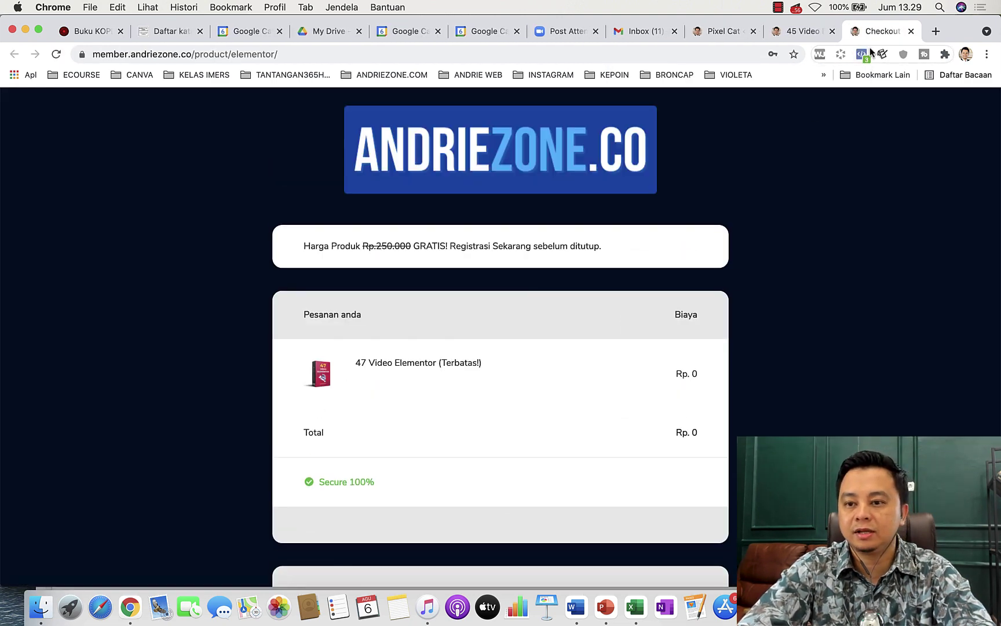
Check the checkout page's pixel events and enter the buyer's full name.
left_click(862, 54)
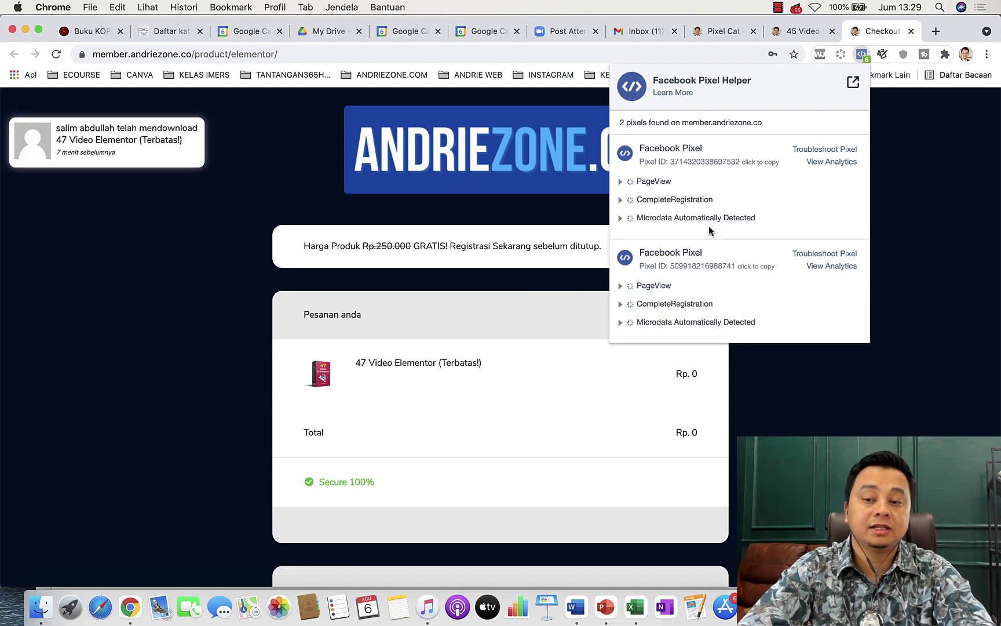
left_click(845, 437)
scroll(561, 462, "down", 10)
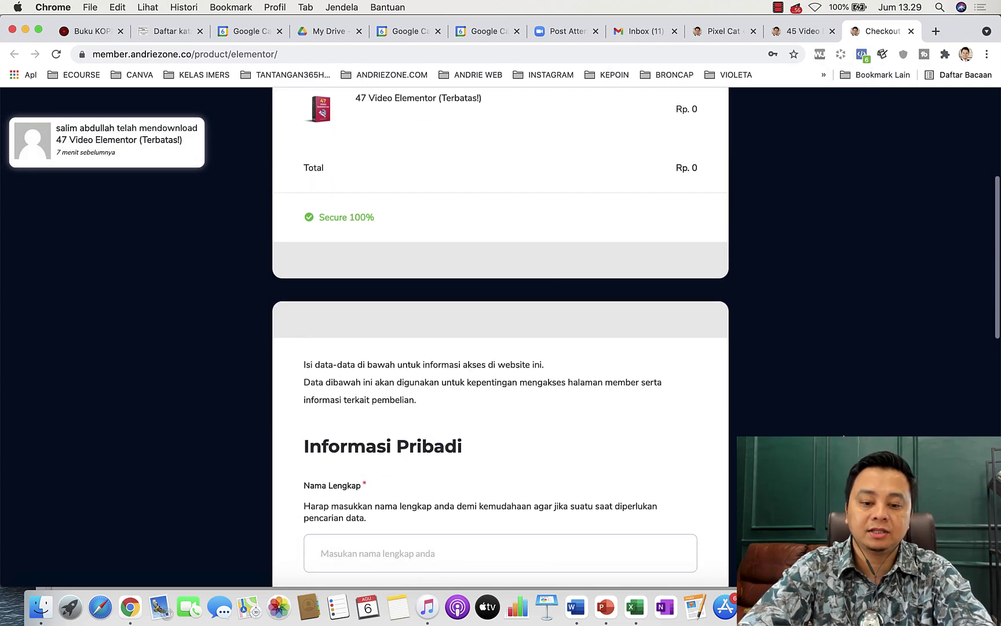
left_click(463, 286)
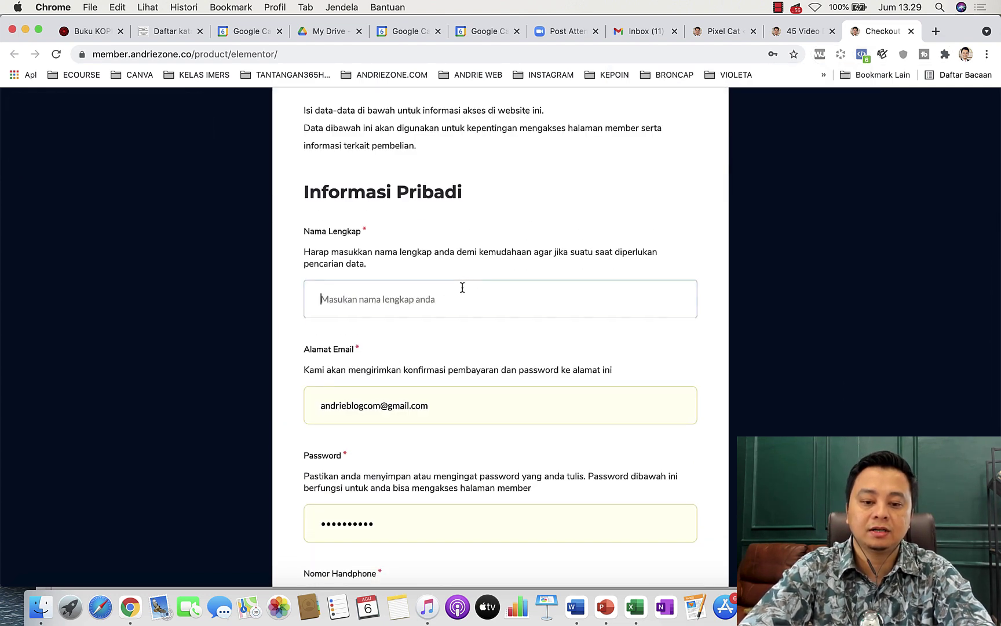
type("Amin")
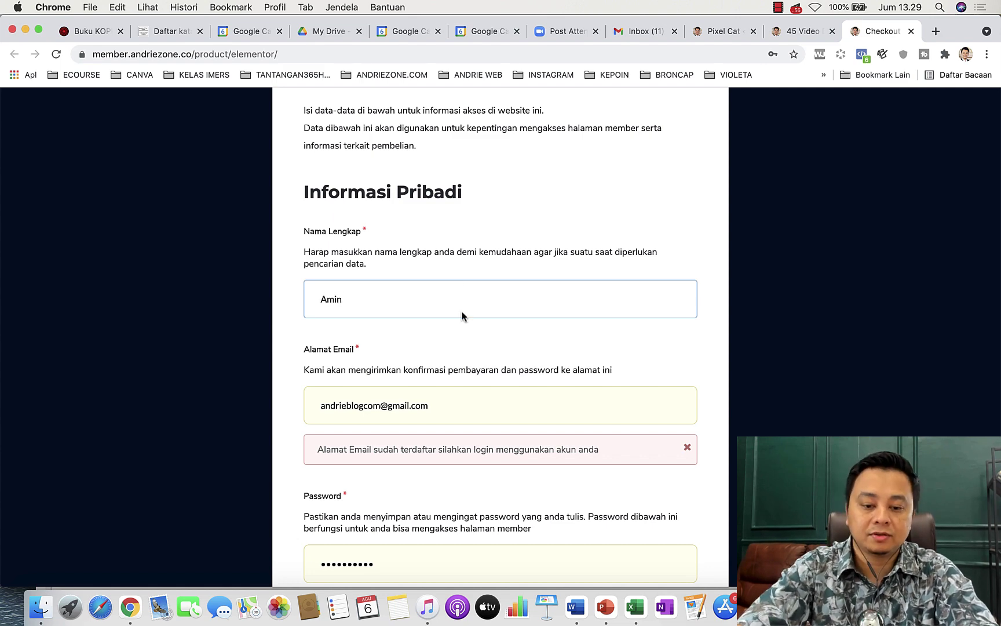
left_click(378, 410)
Fill in the account password and the phone number fields.
scroll(394, 521, "down", 8)
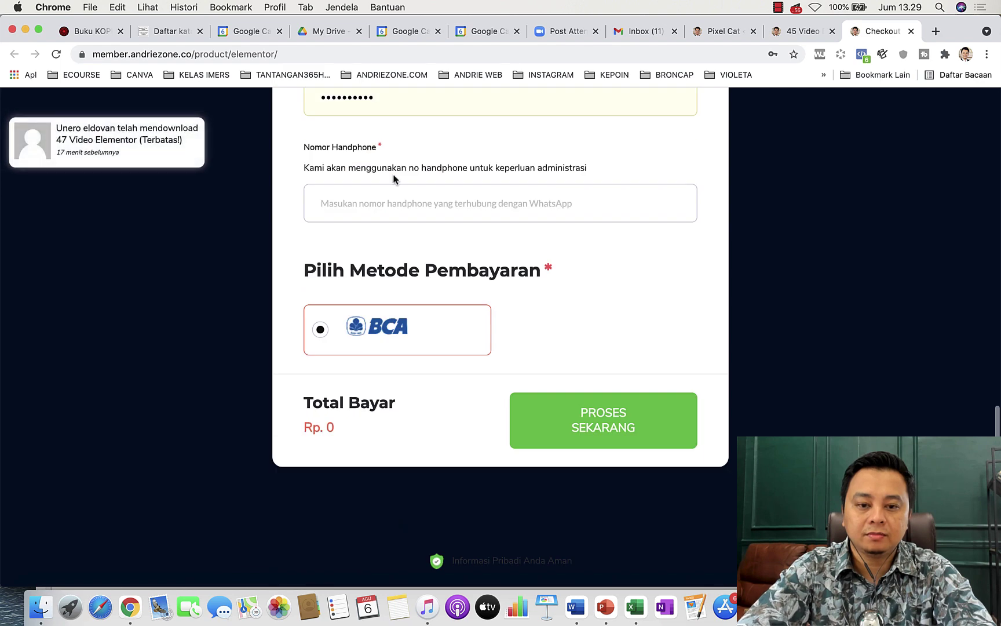
scroll(393, 179, "up", 3)
left_click(390, 166)
type("123456")
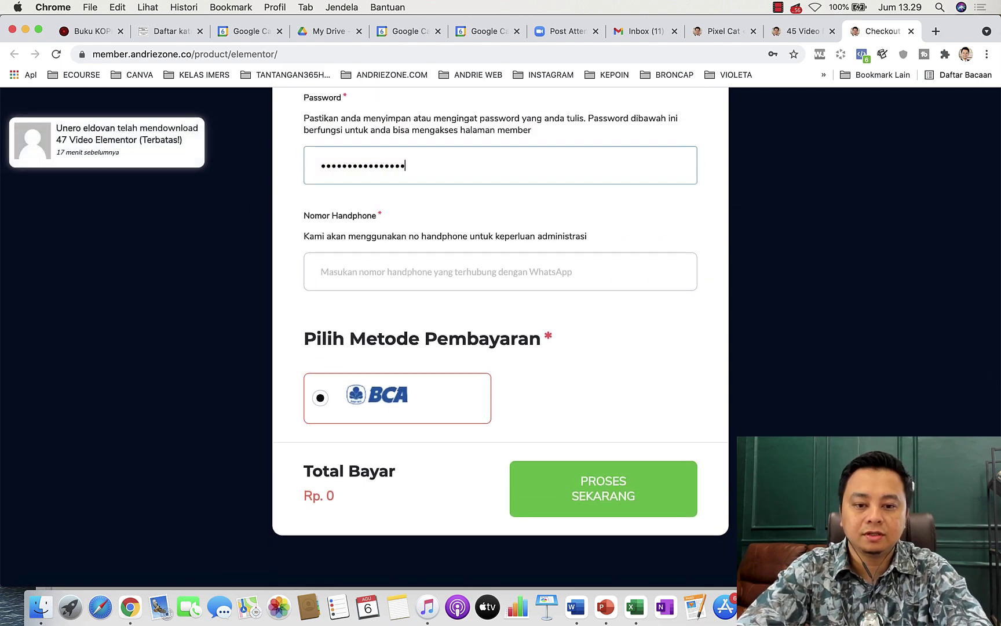
left_click(388, 277)
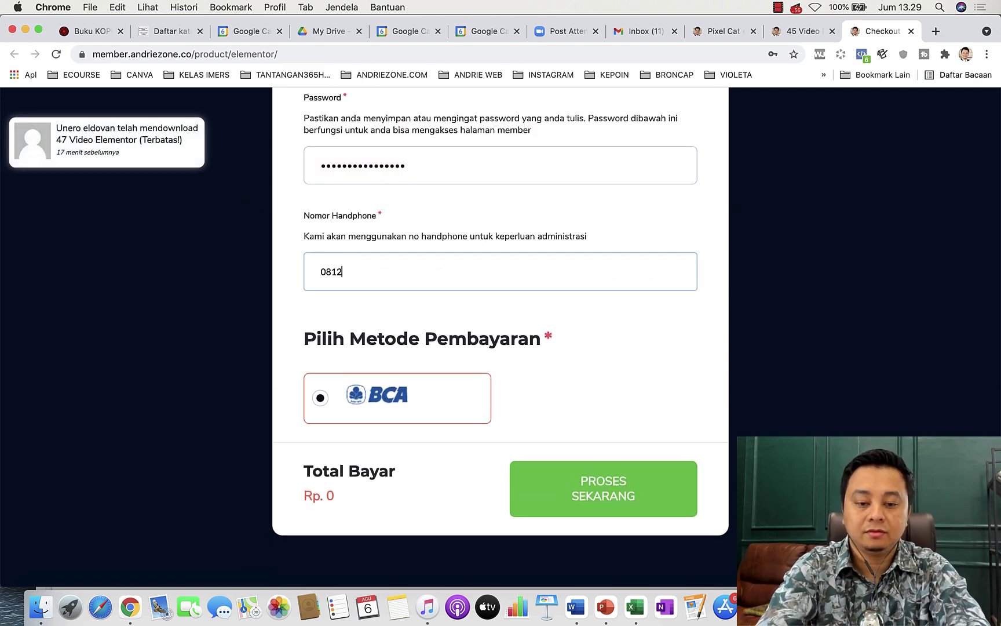
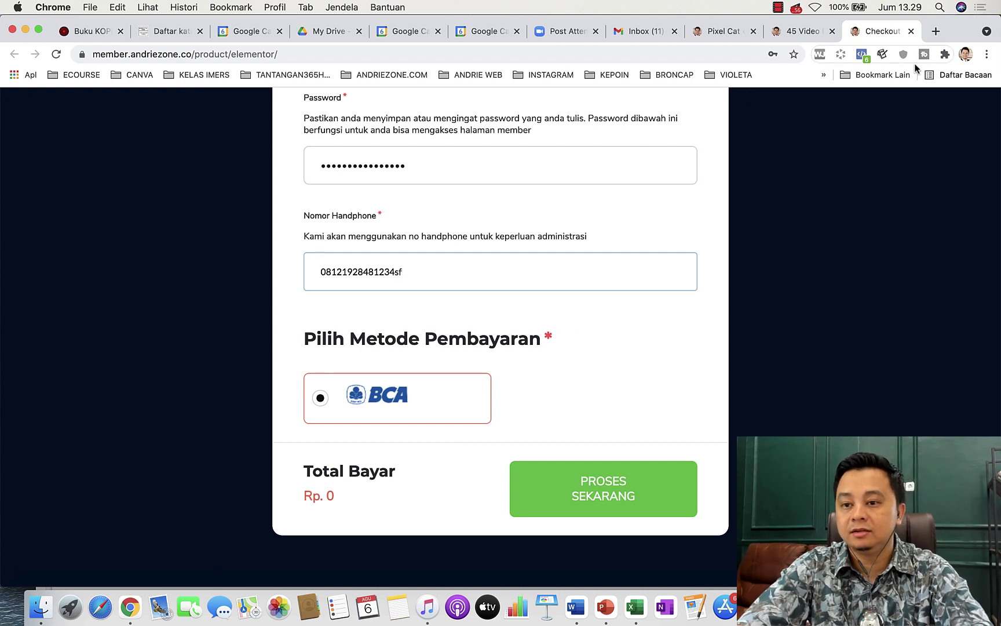
Recheck the pixel events and submit the free order with PROSES SEKARANG.
left_click(860, 55)
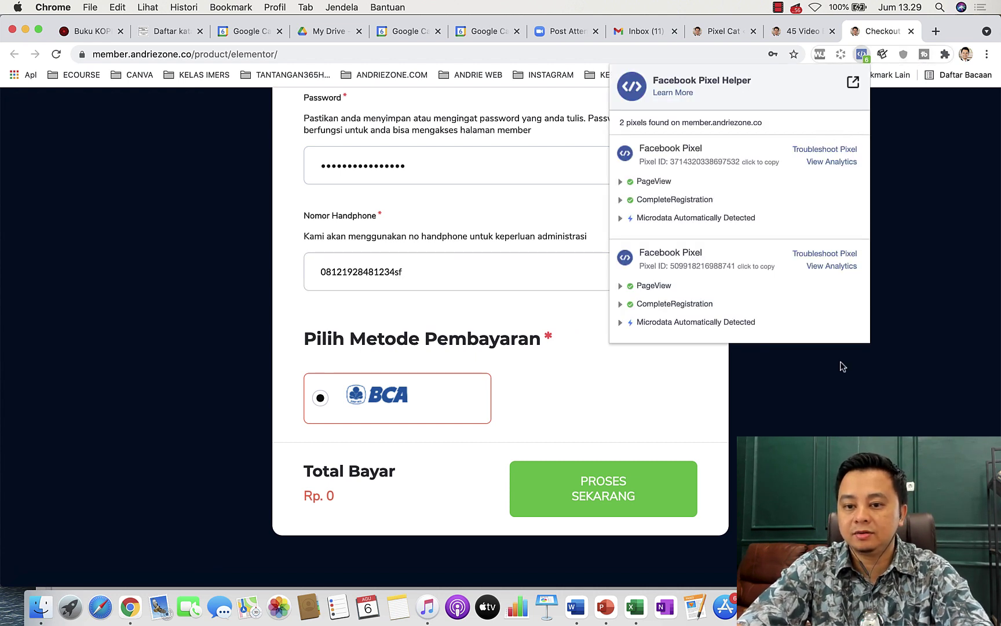
left_click(841, 367)
left_click(586, 490)
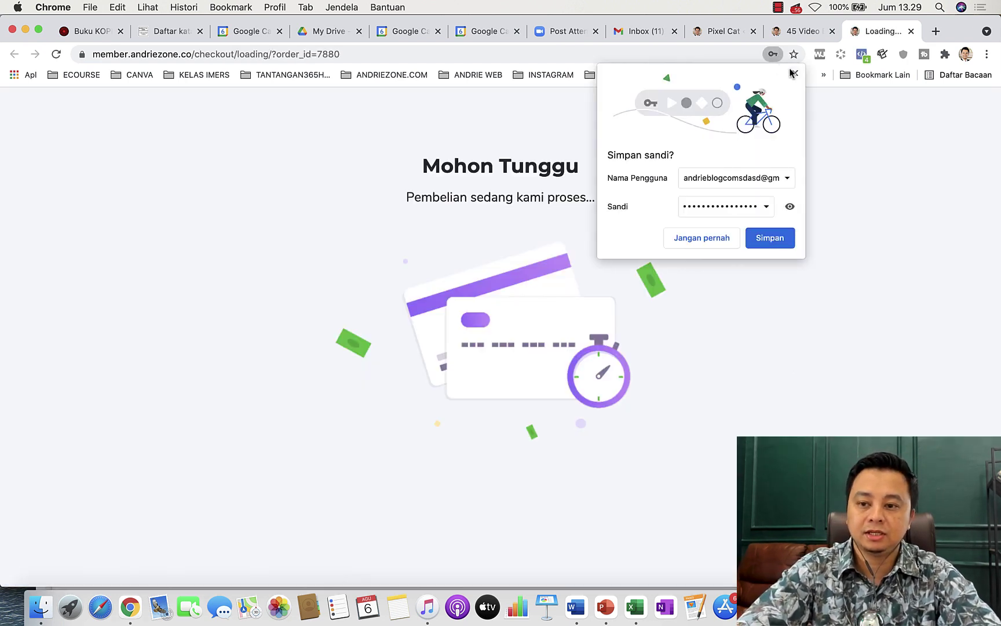
Dismiss the save-password prompt and confirm the Lead event with value 0 IDR in Pixel Helper.
left_click(795, 73)
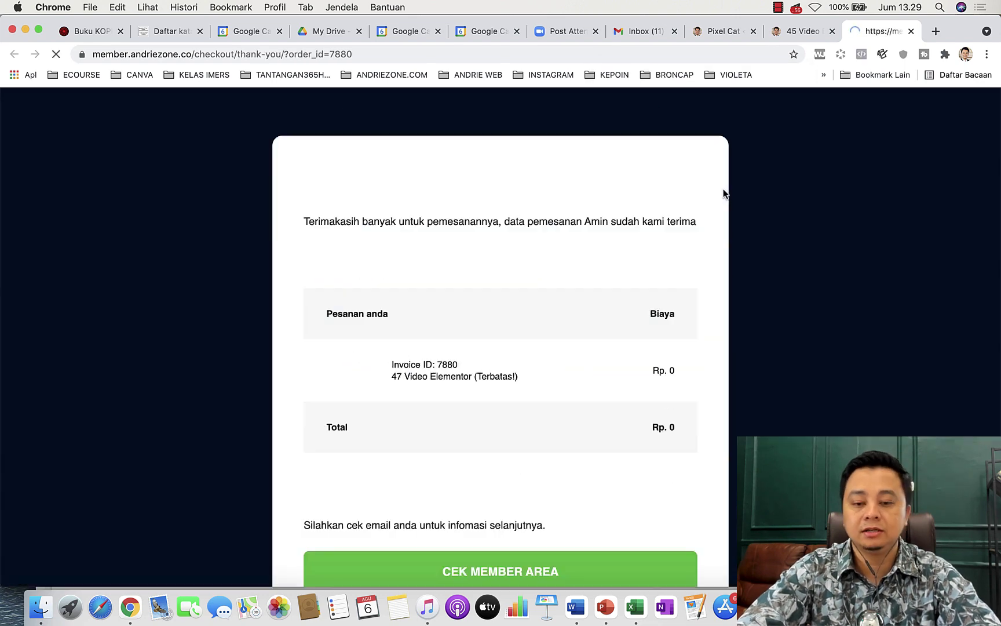
left_click(862, 55)
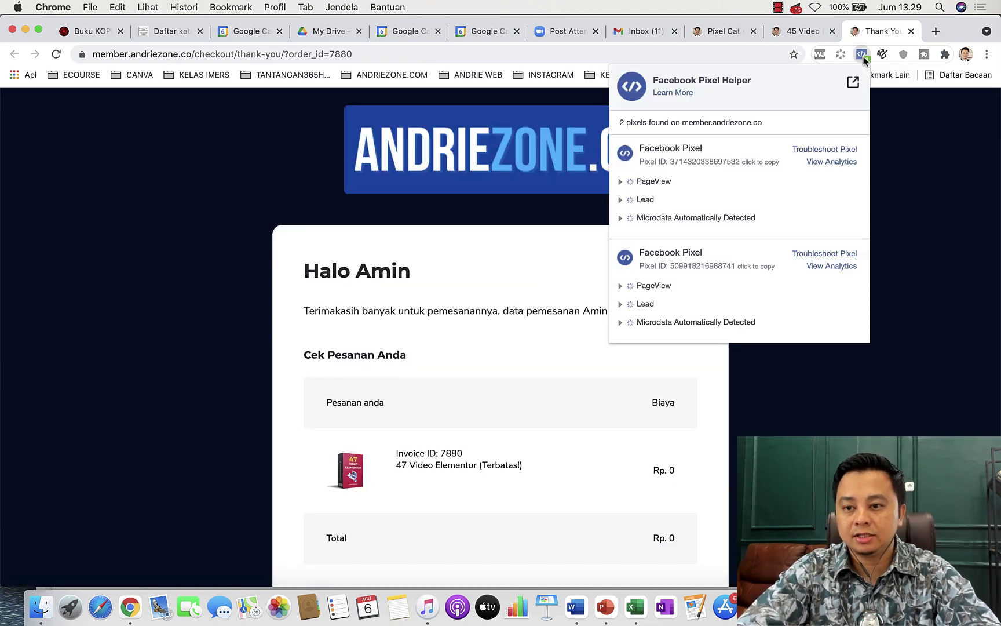
left_click(644, 200)
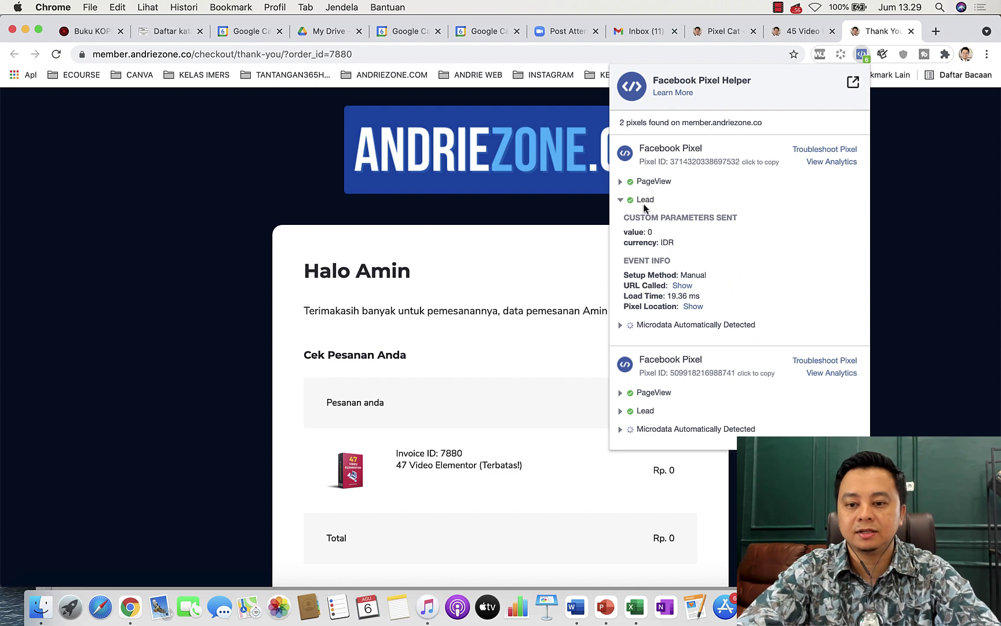
left_click(919, 326)
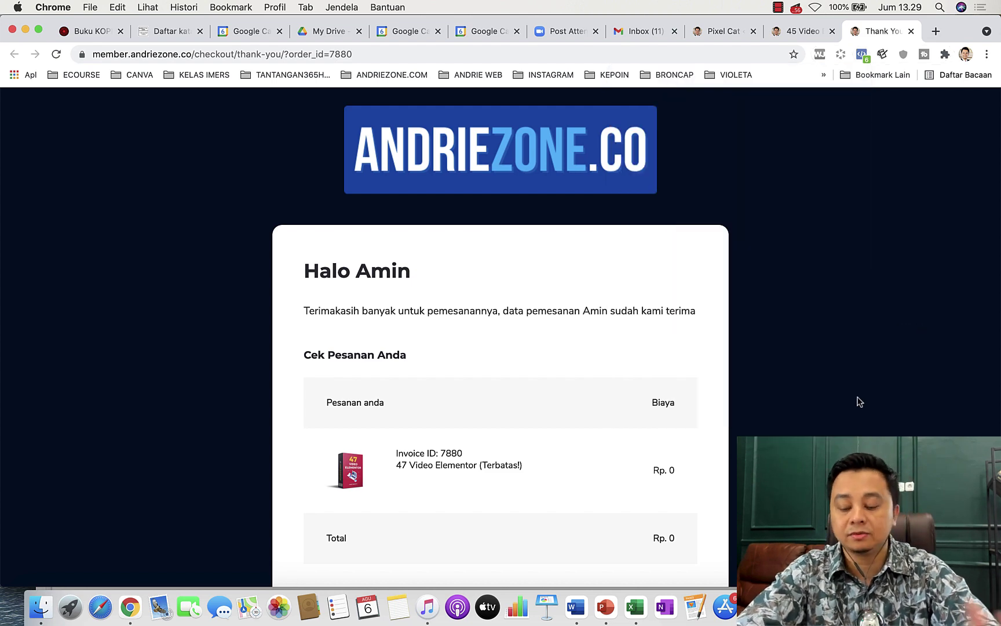
Select the two page-to-event lines in Word, then bring the Ads Manager window forward.
left_click(575, 606)
left_click_drag(603, 306, 242, 271)
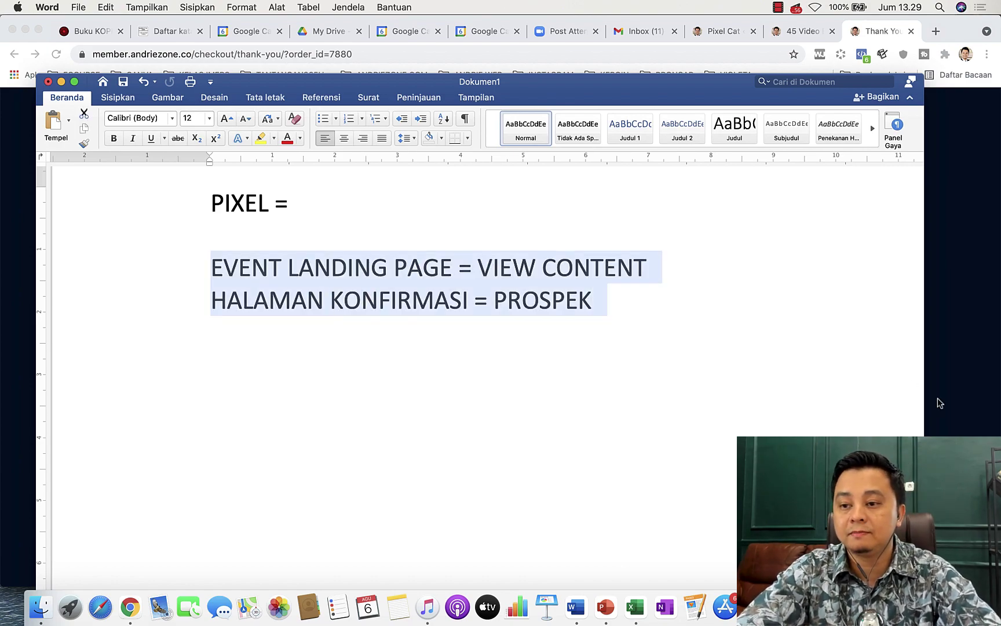
key("ctrl+Up")
left_click(744, 343)
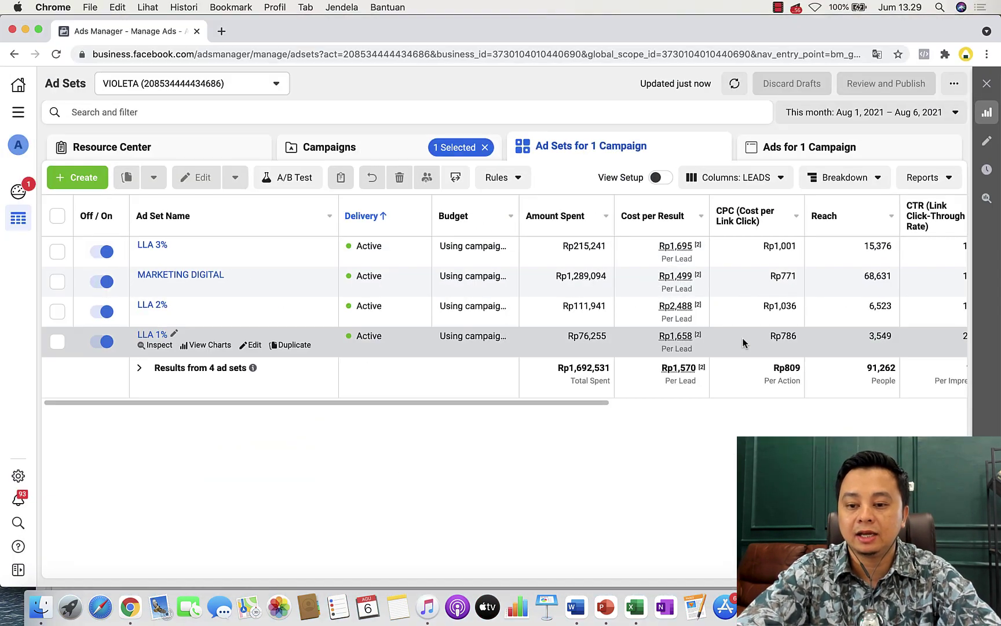
Switch the Ads Manager reporting period from this month to Today (Aug 6, 2021).
mouse_move(597, 401)
left_mouse_down()
mouse_move(611, 400)
mouse_move(585, 402)
left_mouse_up()
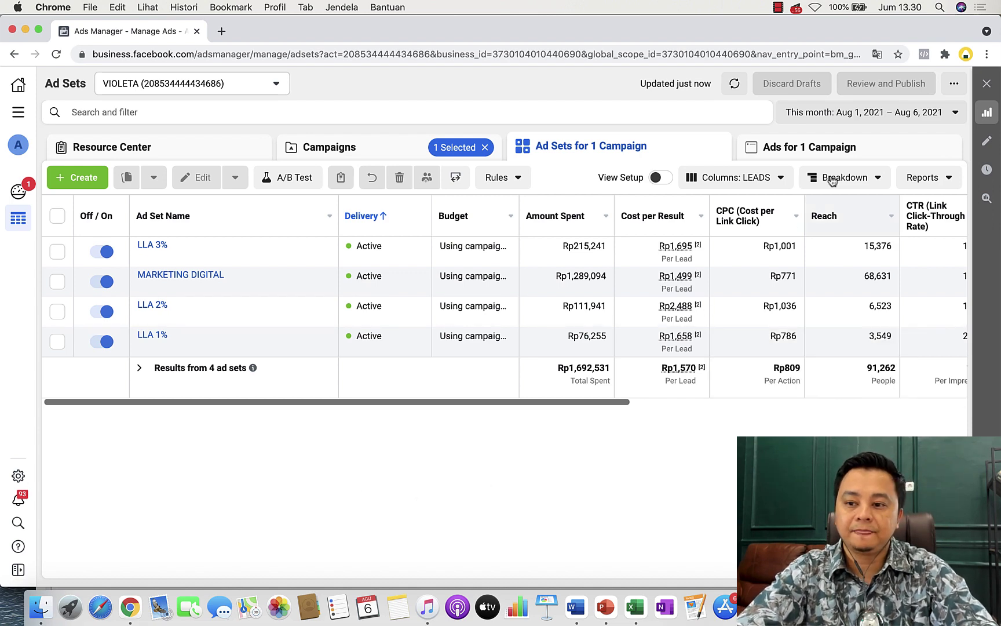
left_click(872, 111)
left_click(902, 185)
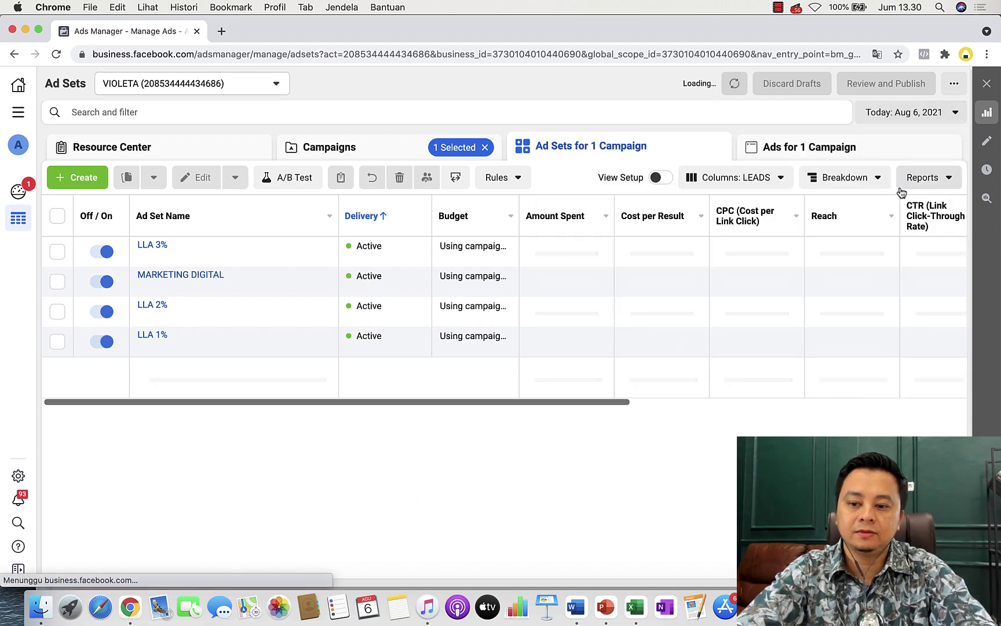
Review today's link clicks, landing page views and 73 leads at Rp1,618 each, then bring up Launchpad.
left_click_drag(592, 402, 911, 441)
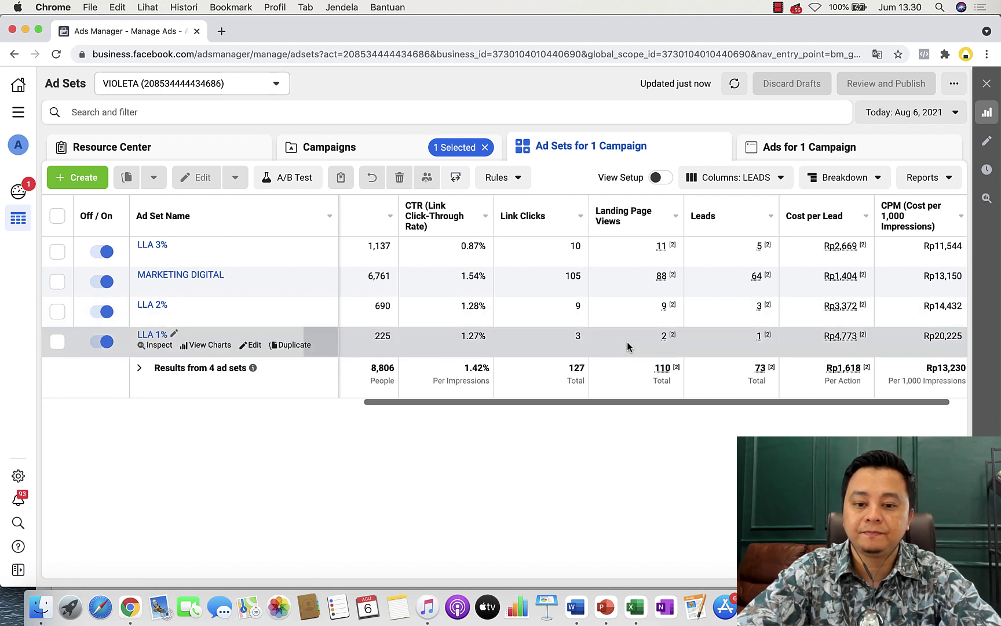
mouse_move(431, 212)
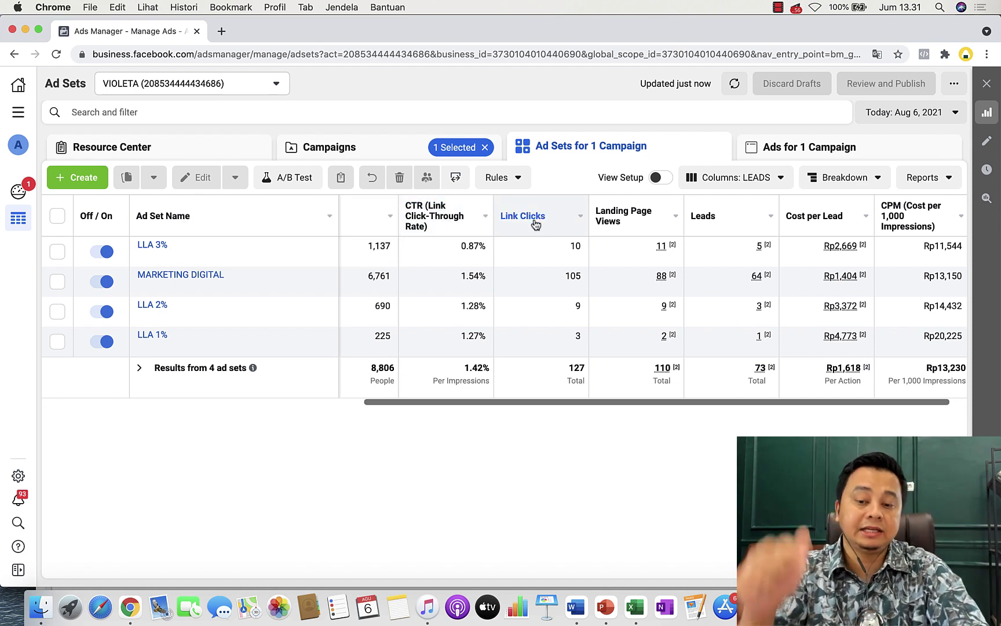
mouse_move(535, 224)
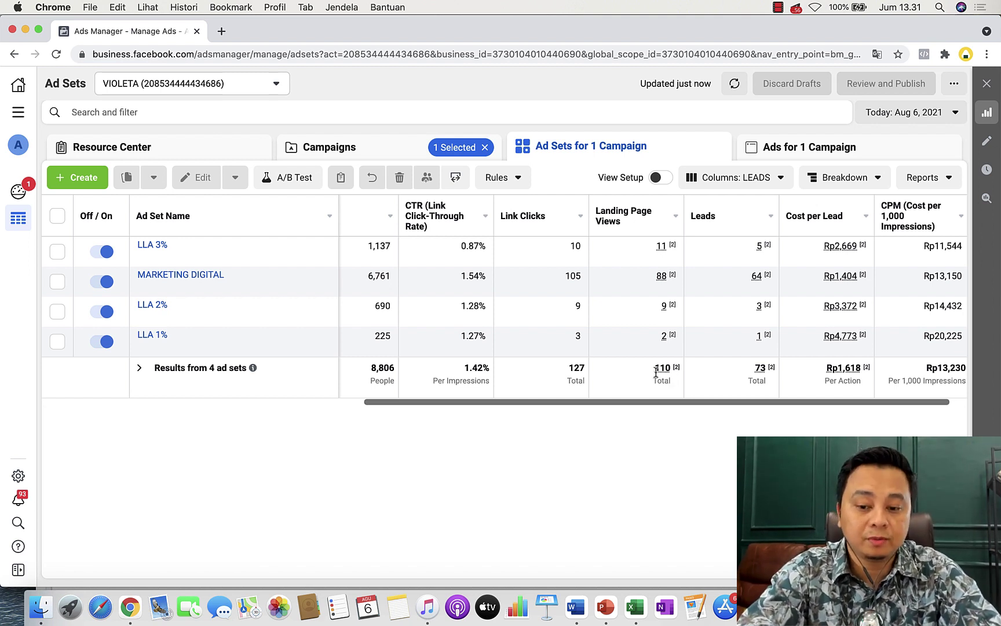
key("F4")
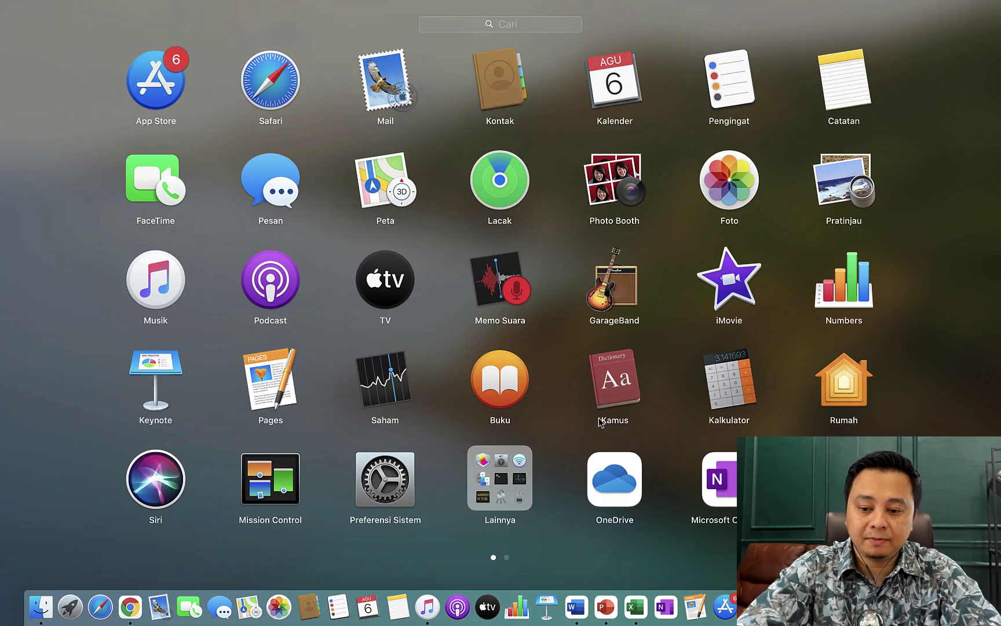
Open Calculator beside the table and divide 110 landing page views by 127 link clicks.
left_click(716, 379)
left_click_drag(747, 347, 313, 227)
left_click_drag(373, 220, 217, 186)
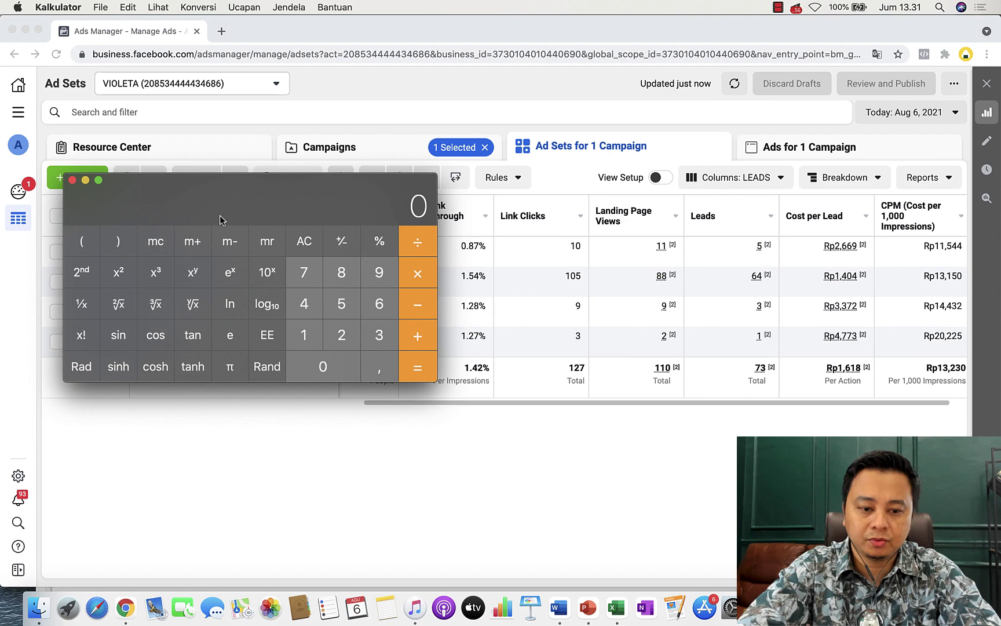
left_click(305, 334)
left_click(304, 334)
left_click(322, 364)
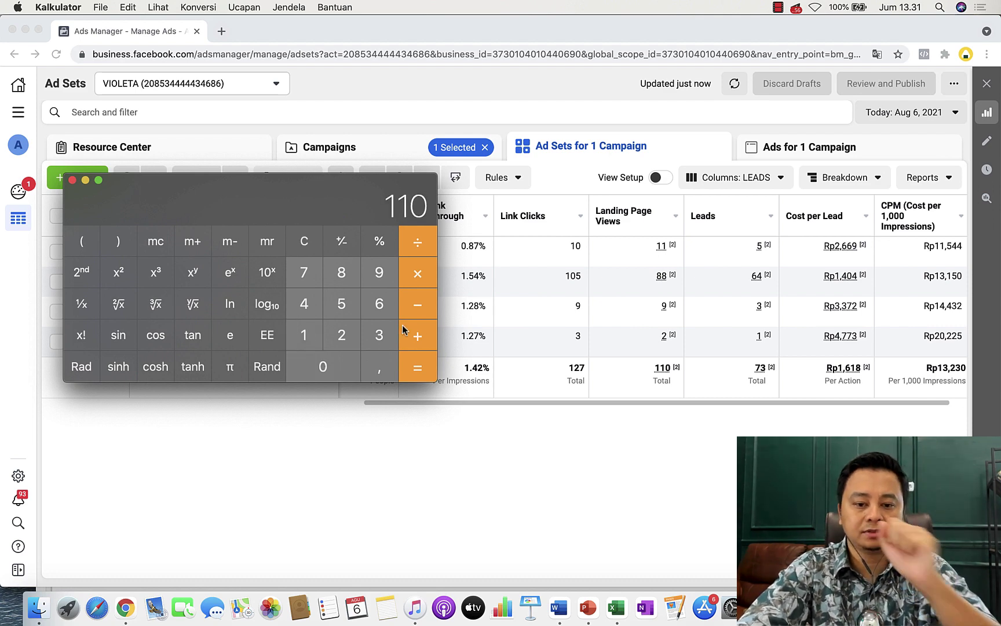
left_click(420, 242)
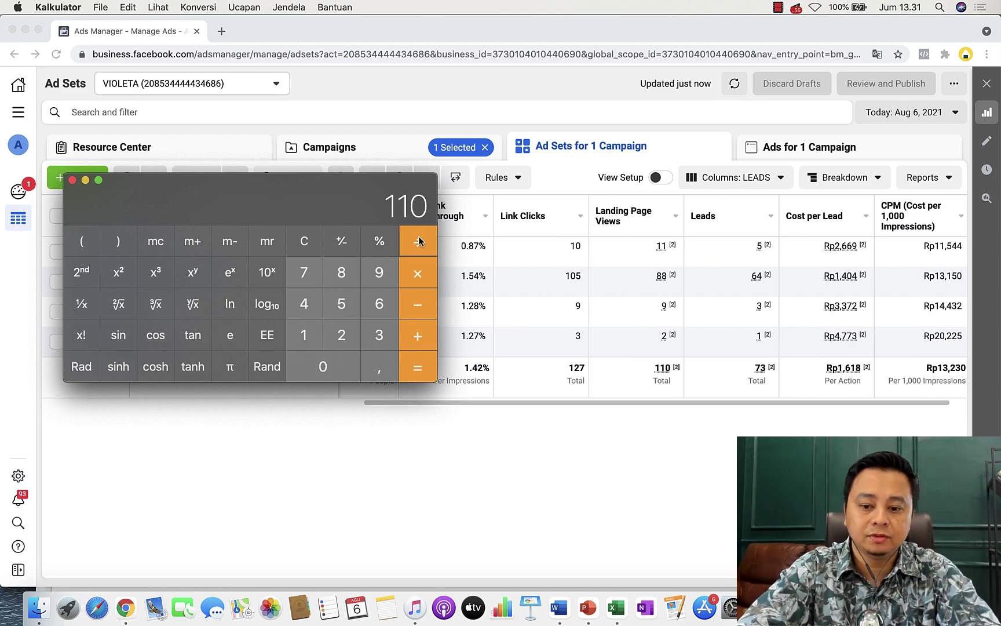
left_click(307, 337)
left_click(341, 337)
left_click(306, 273)
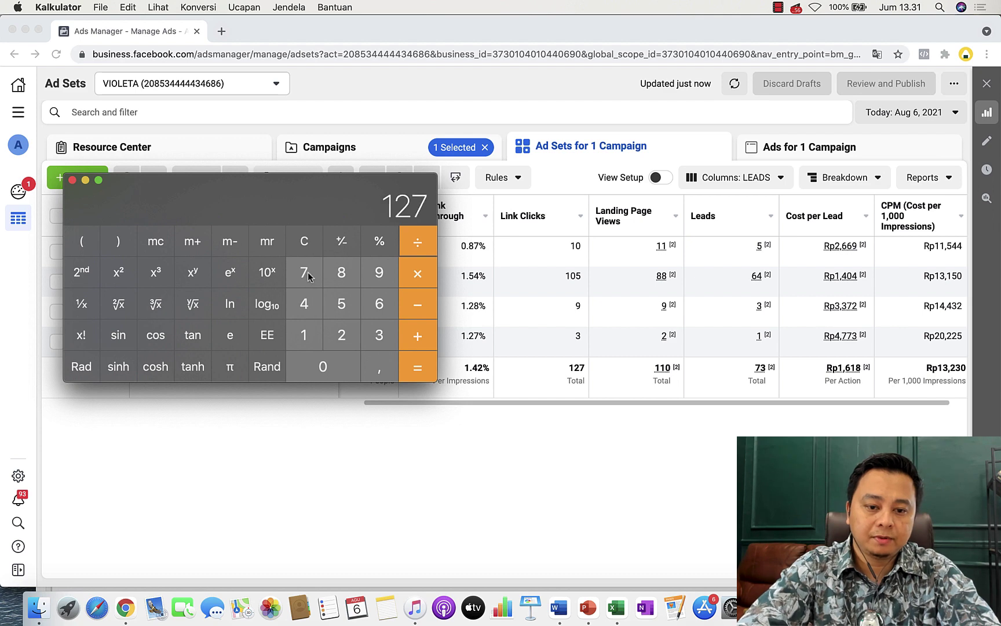
left_click(414, 358)
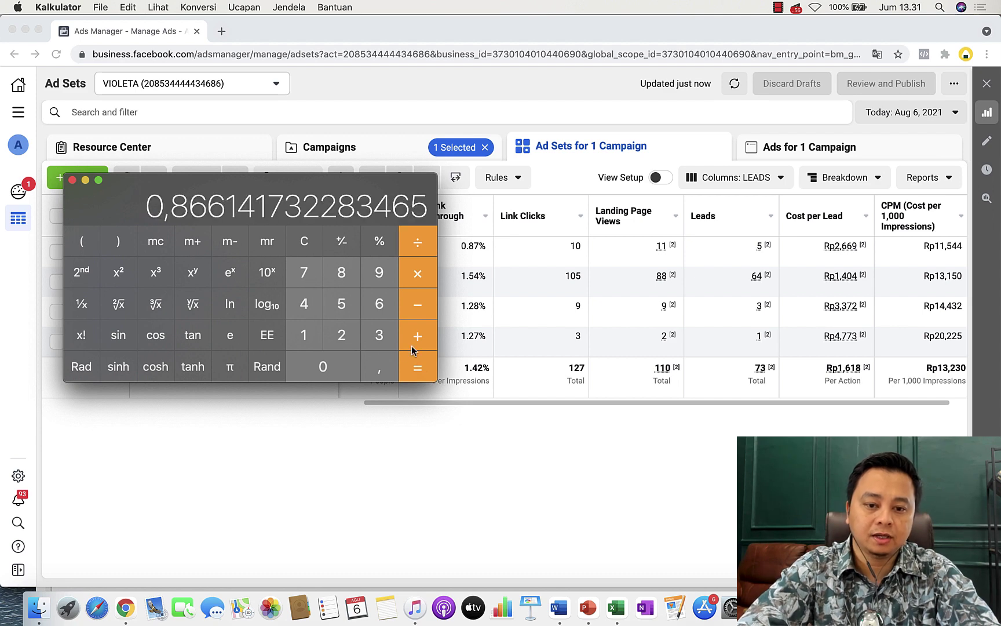
Multiply the ratio by 100 to get the 86.6% view rate, then close Calculator.
left_click(416, 277)
left_click(303, 334)
left_click(334, 375)
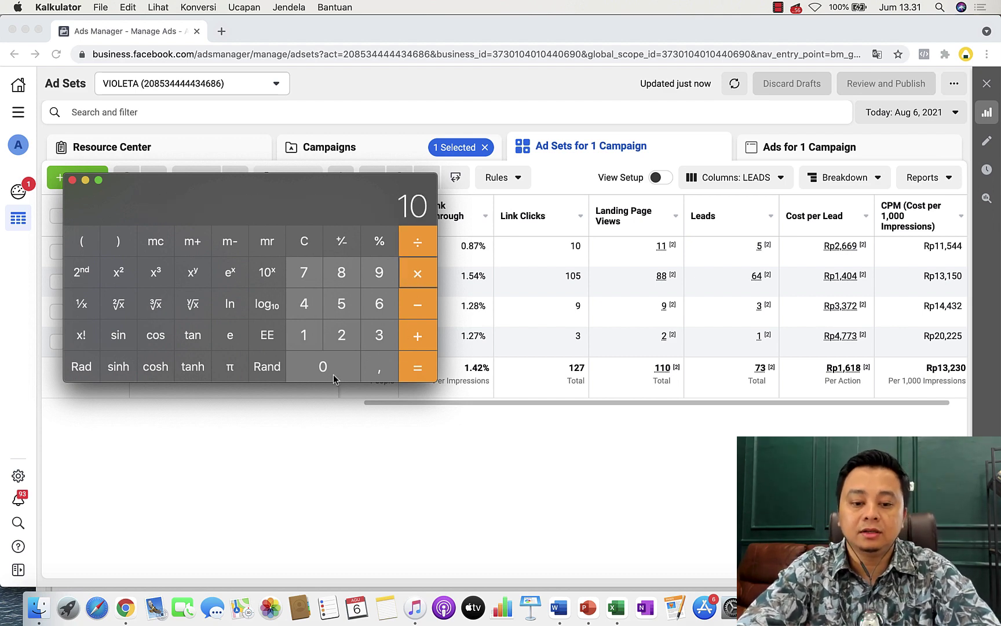
left_click(333, 375)
left_click(418, 370)
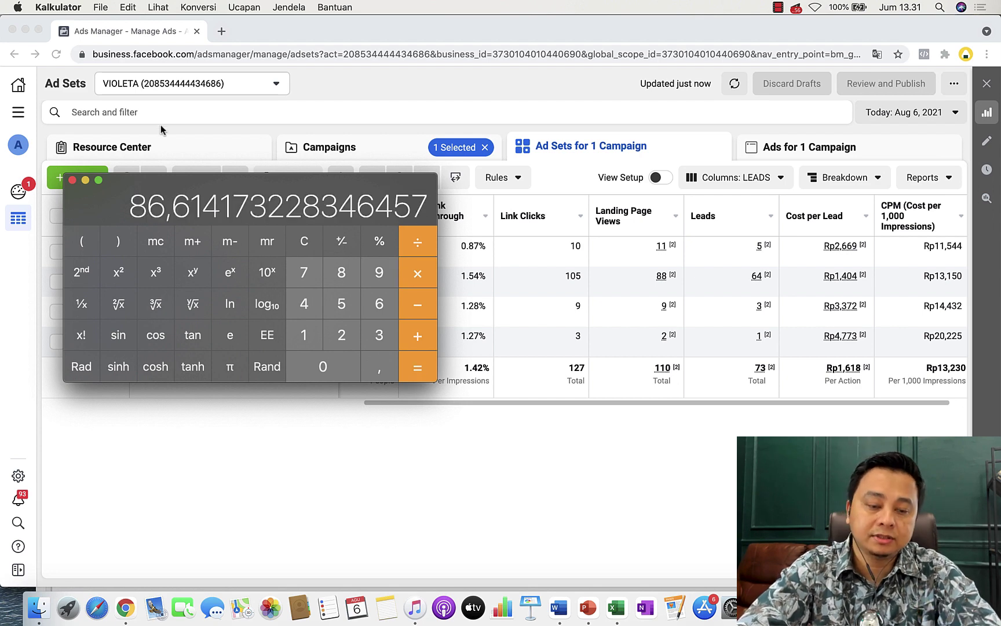
left_click(73, 180)
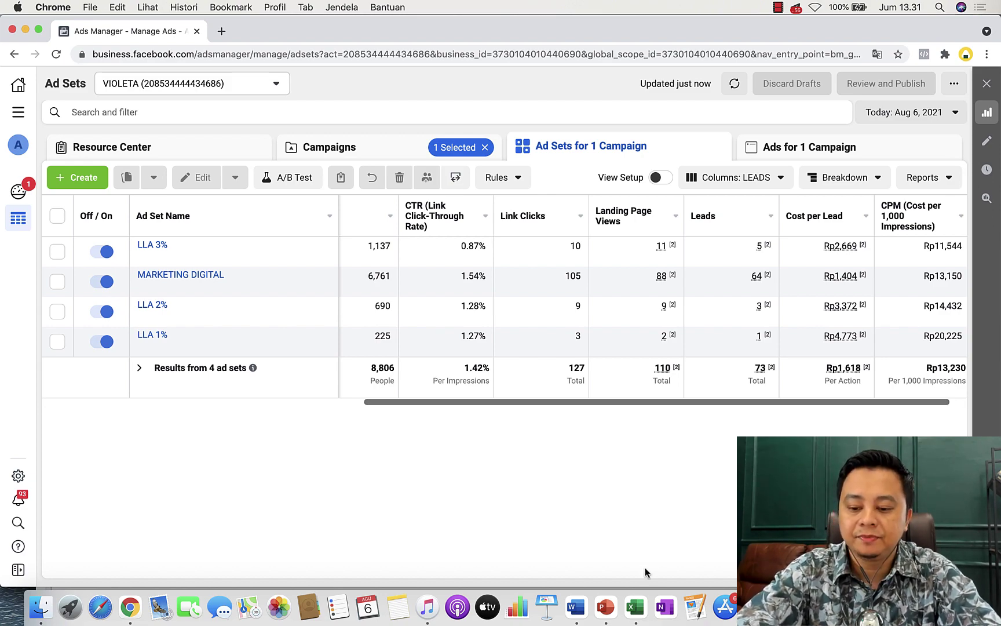
Reopen Calculator, divide 73 leads by 110 landing page views (≈0.66), and close it.
key("F4")
left_click(730, 389)
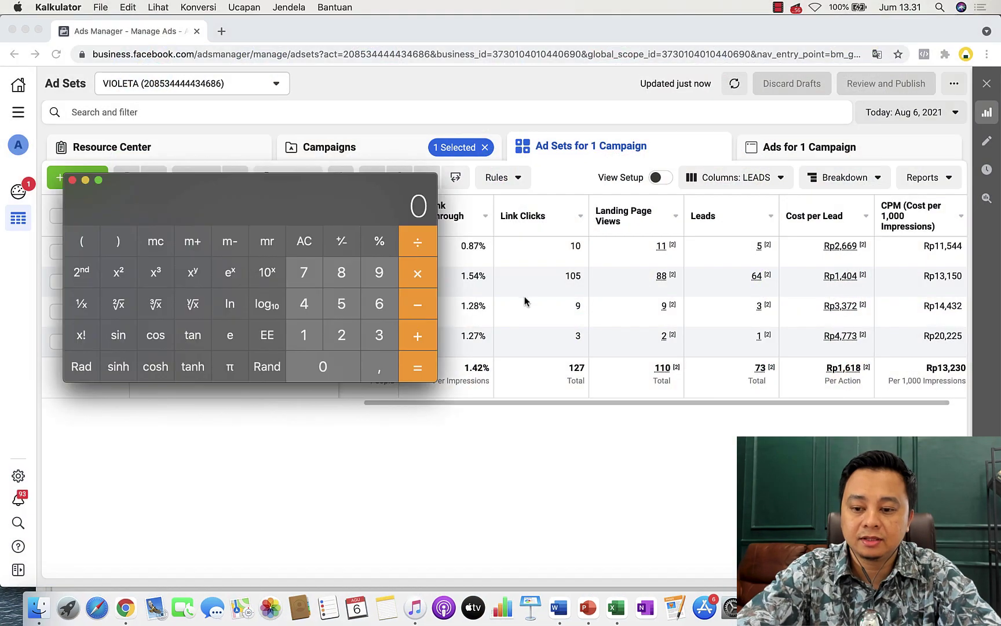
left_click(305, 283)
left_click(370, 343)
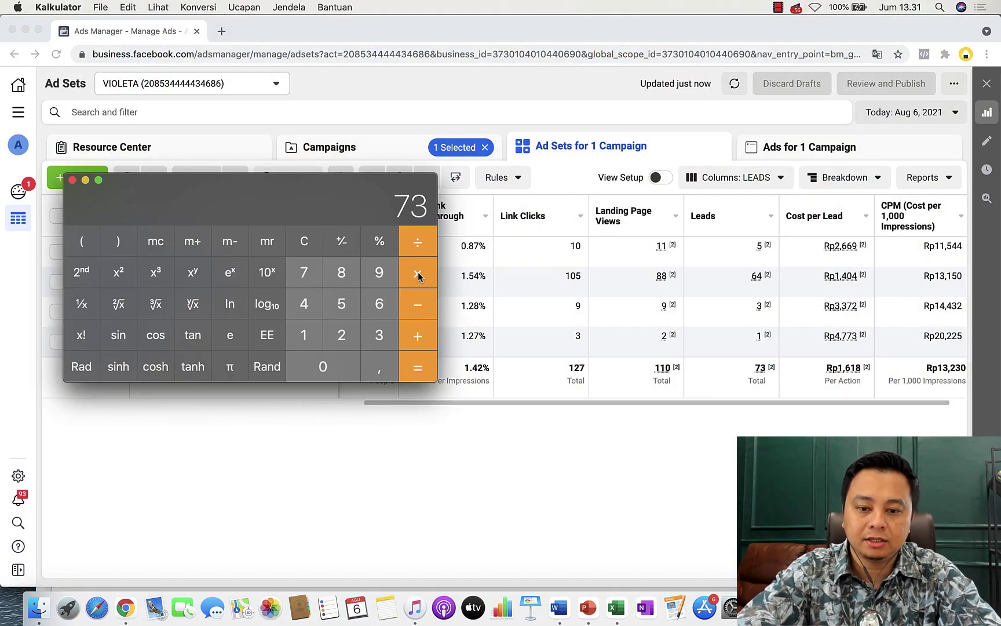
left_click(417, 242)
left_click(305, 336)
left_click(304, 336)
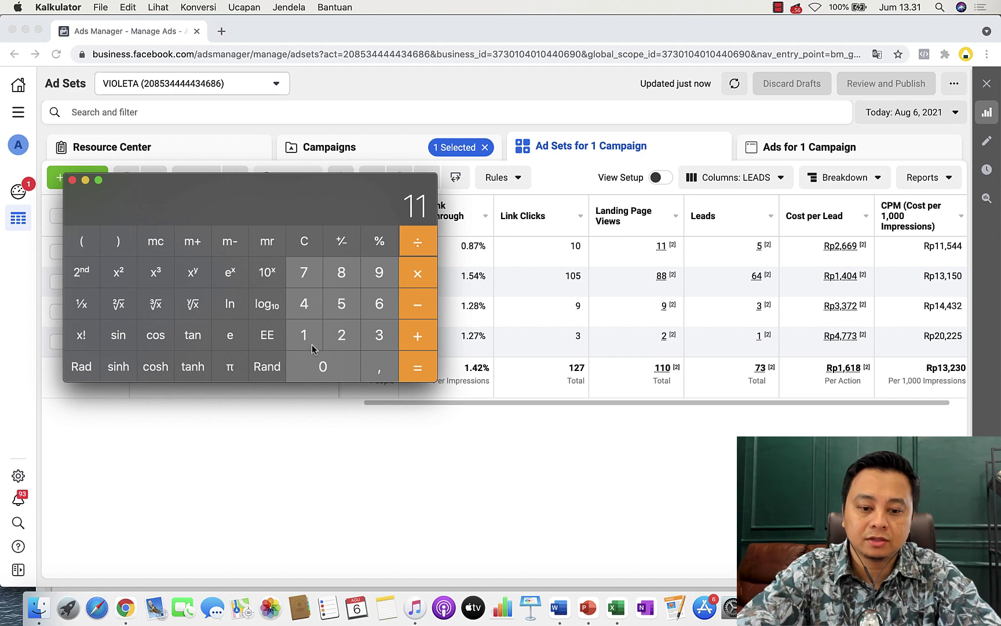
left_click(322, 365)
left_click(417, 371)
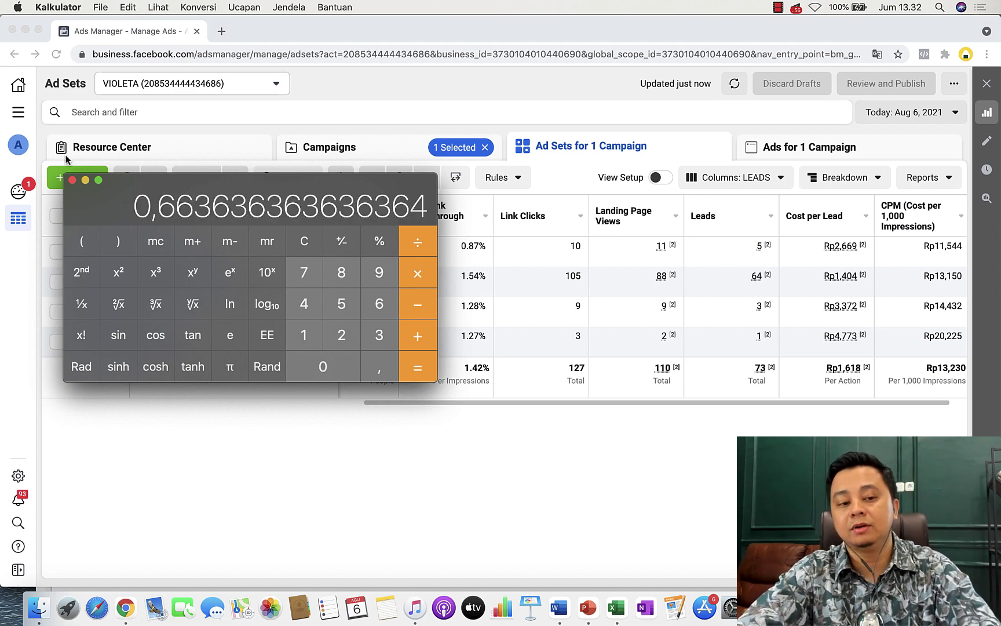
left_click(72, 181)
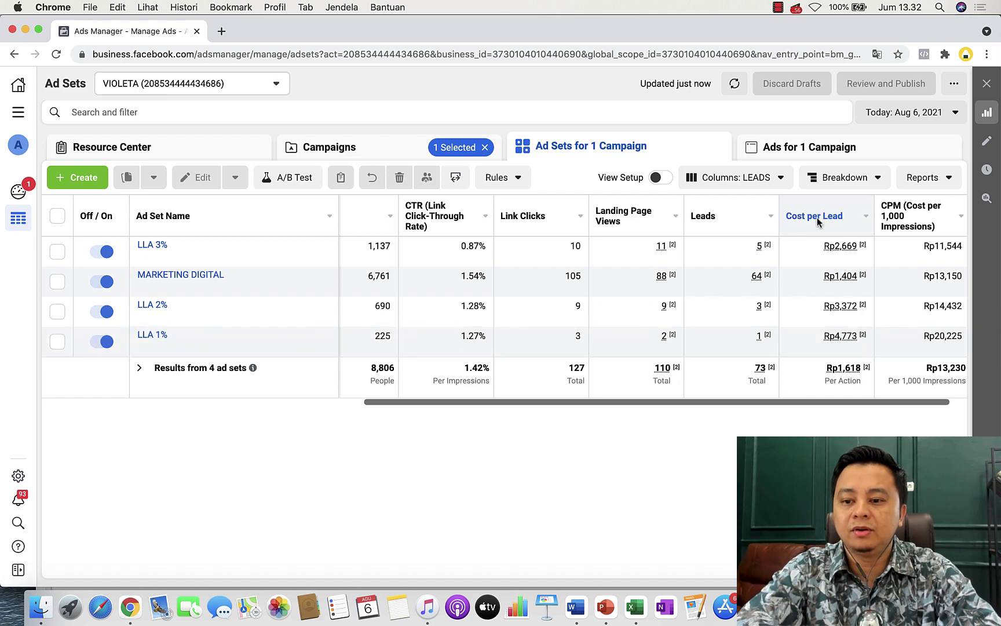
mouse_move(847, 316)
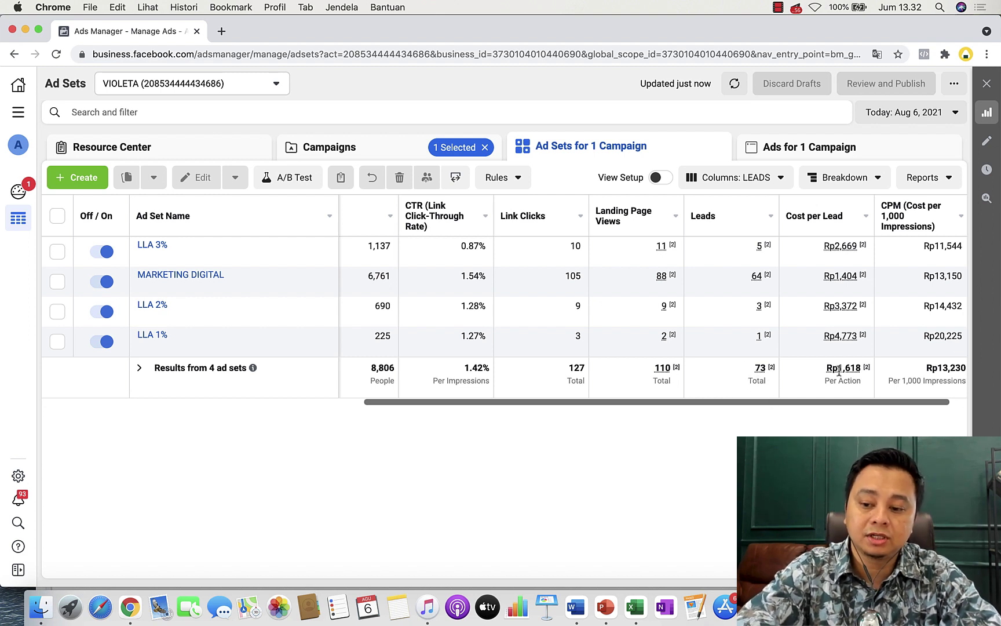
left_click(884, 112)
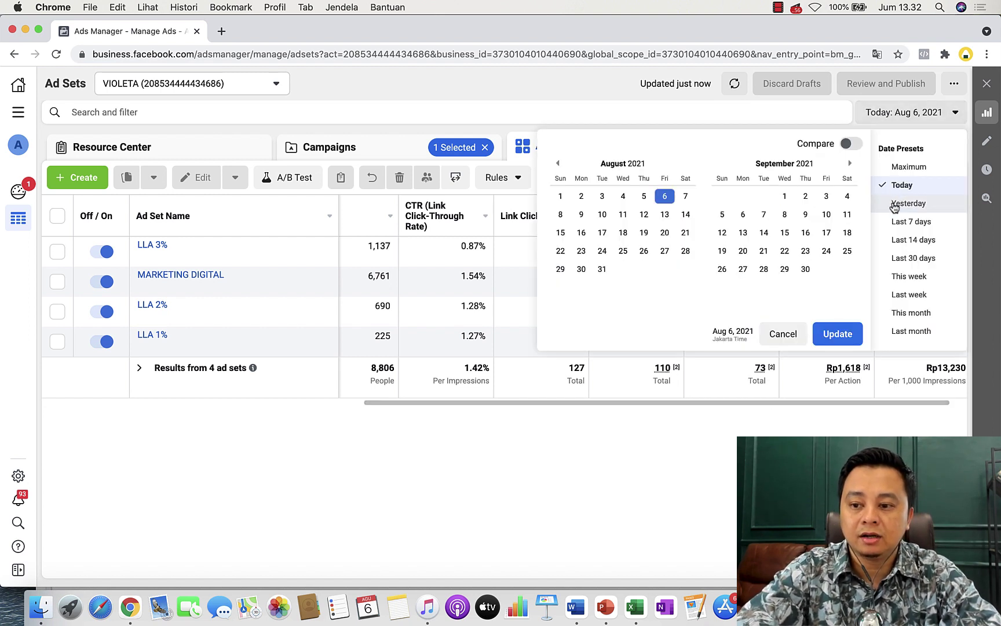
left_click(894, 204)
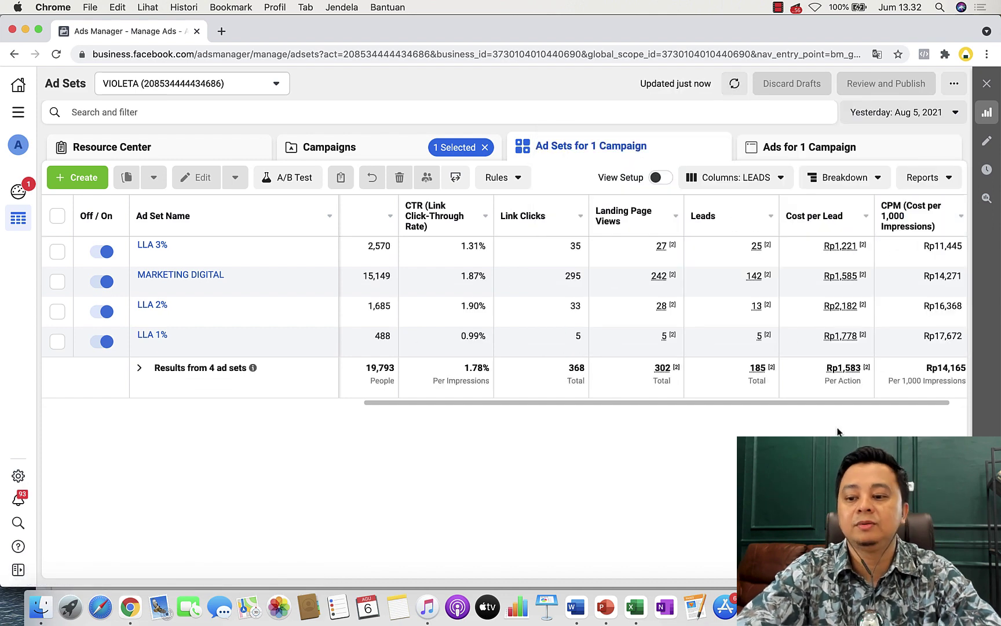
left_click(882, 112)
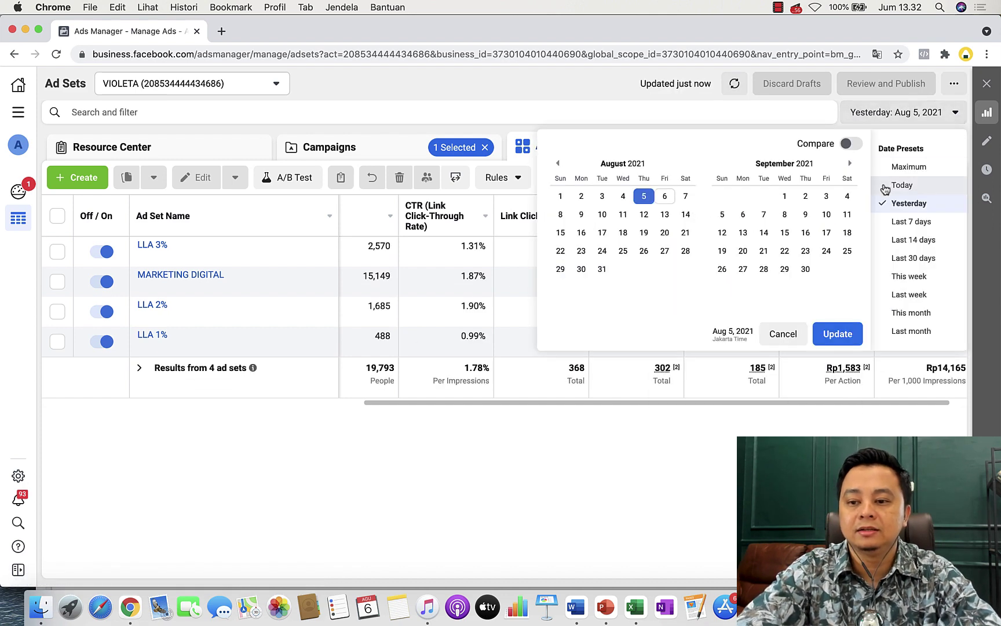
left_click(901, 185)
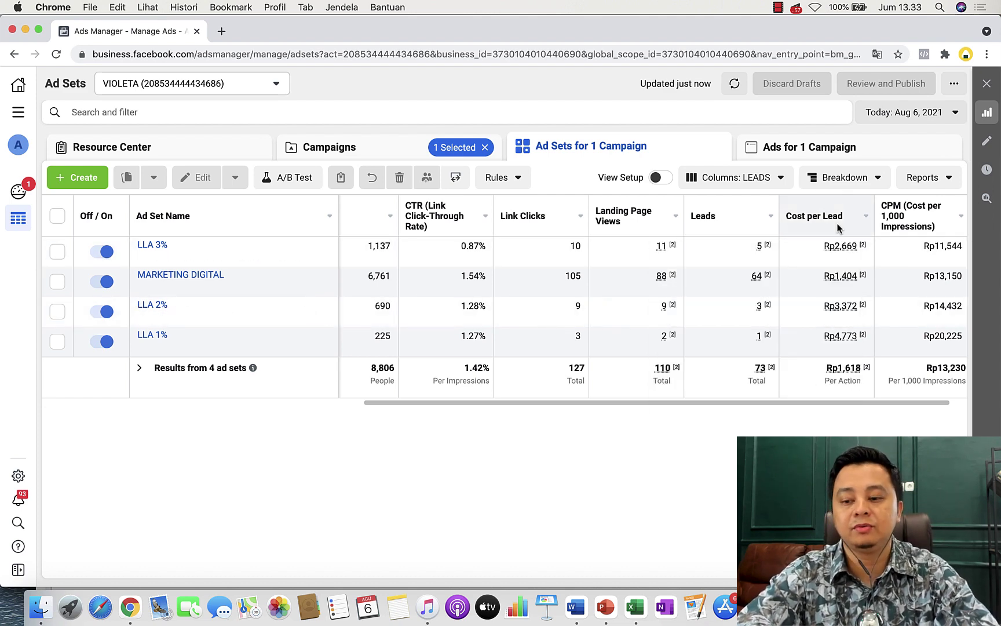
left_click(880, 113)
left_click(895, 203)
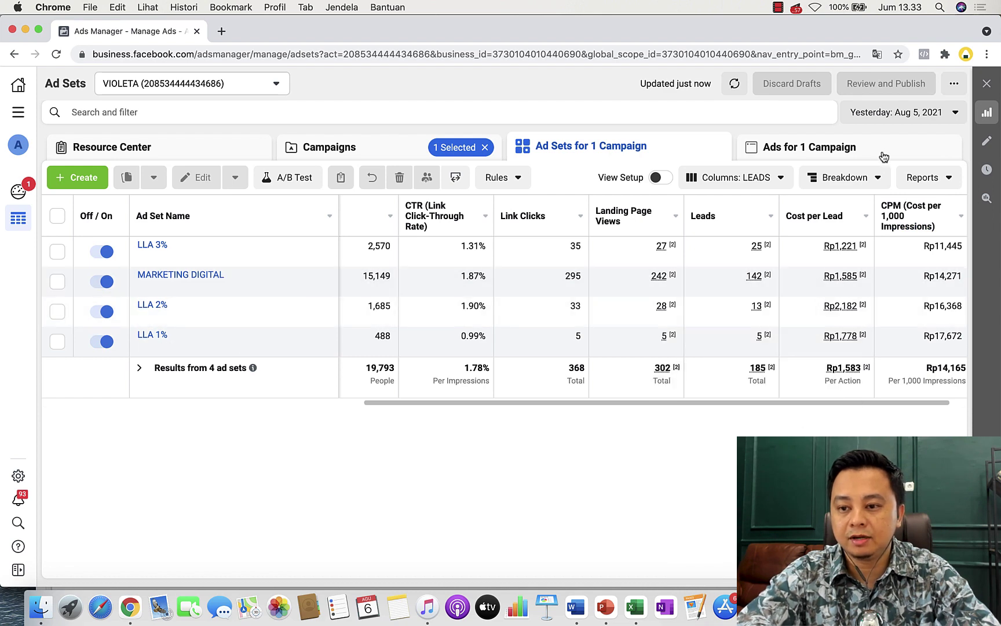
left_click(886, 113)
left_click(901, 219)
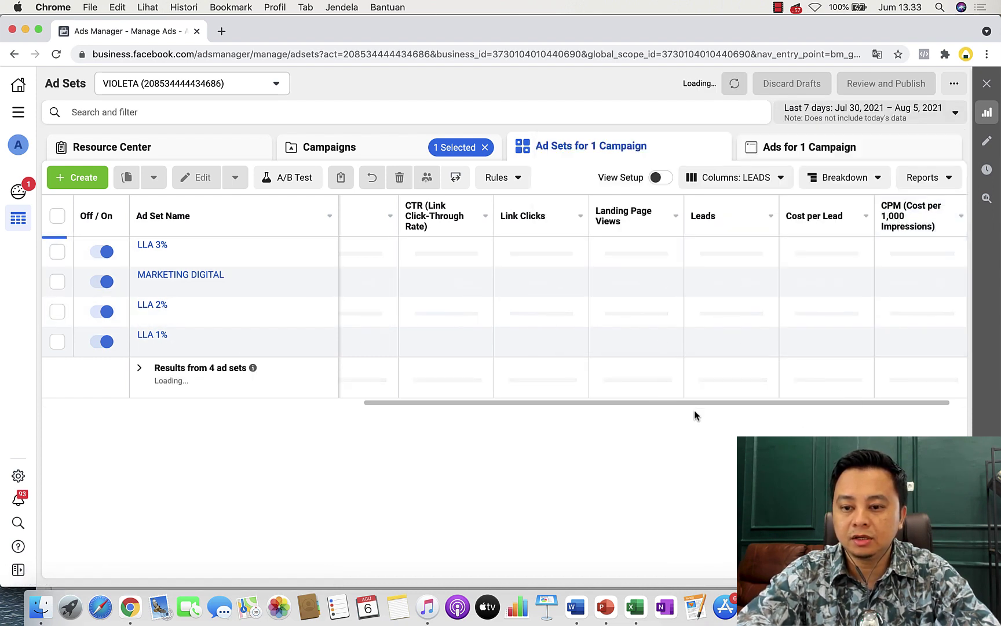
left_click(788, 111)
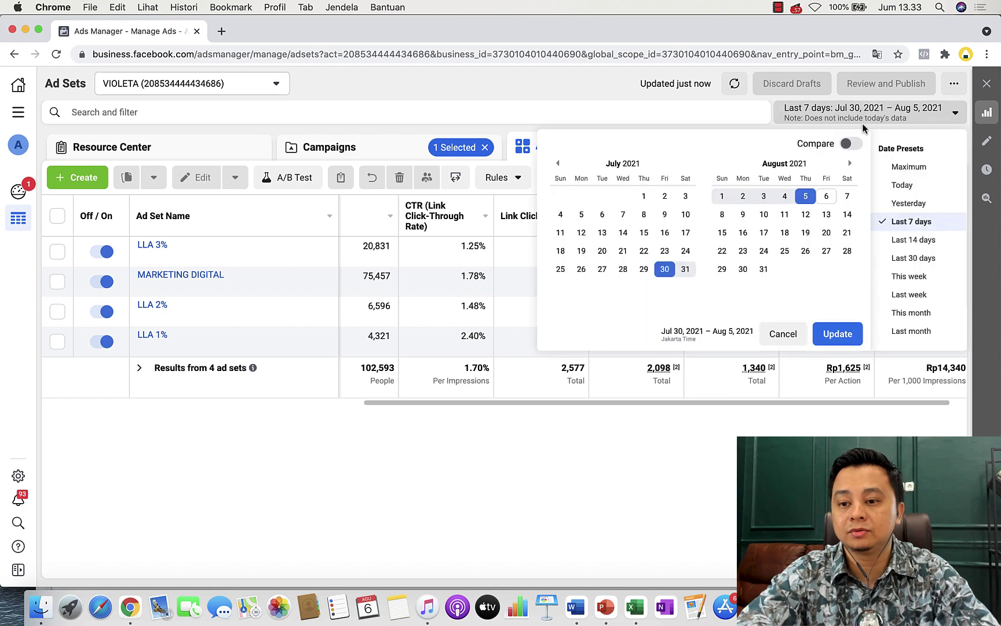
left_click(896, 185)
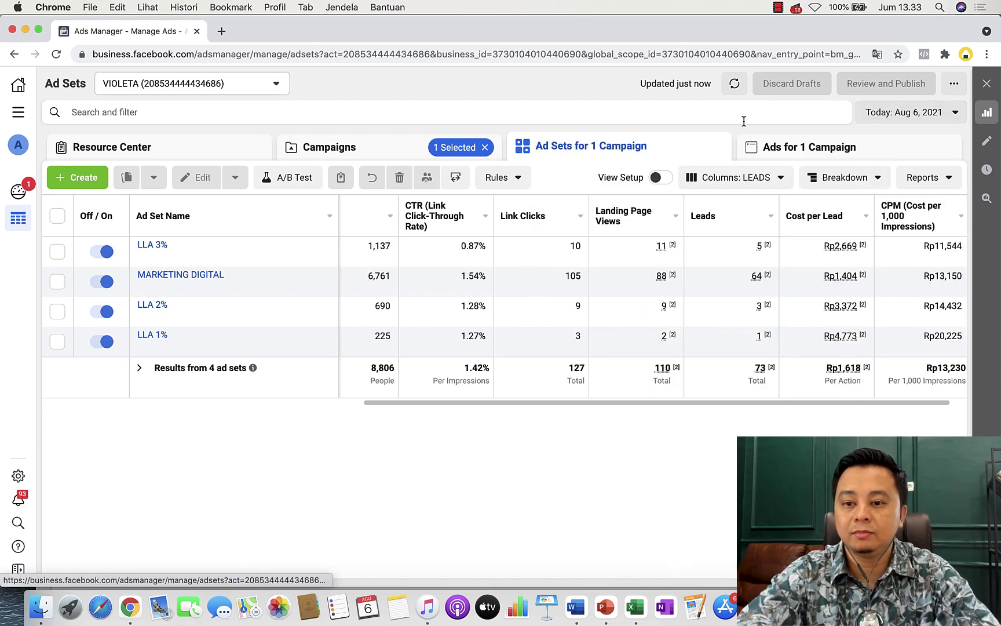
Refresh today's ad set figures so landing page views show 111, then scroll the table right.
left_click(732, 87)
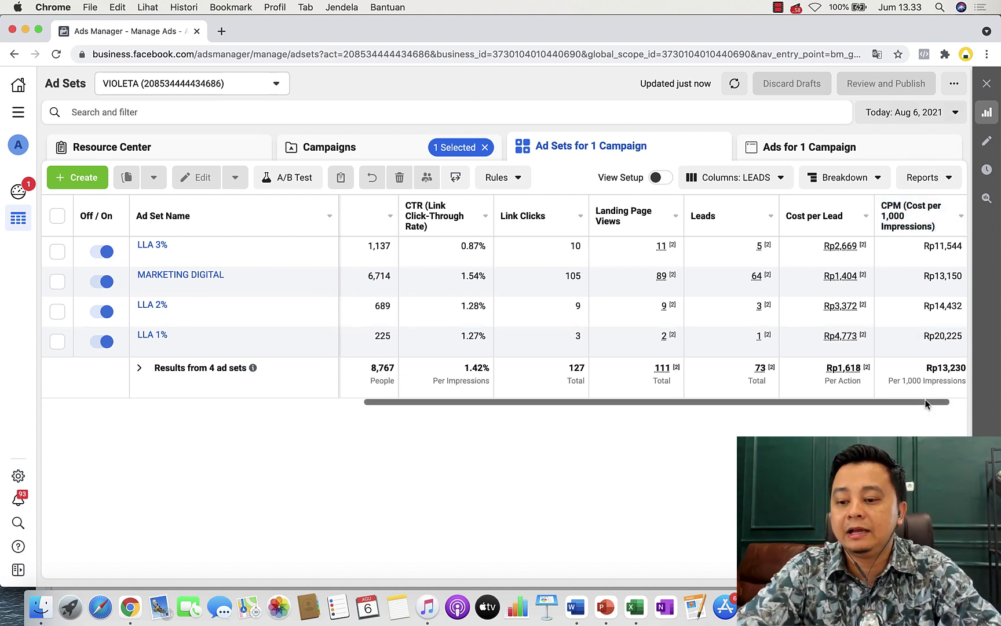
left_click_drag(934, 401, 969, 403)
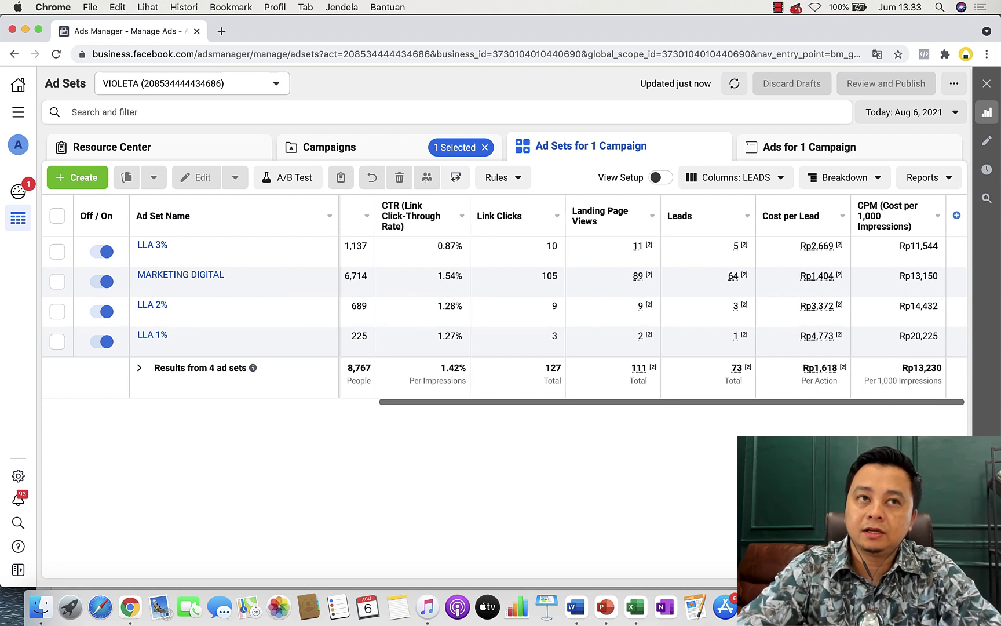